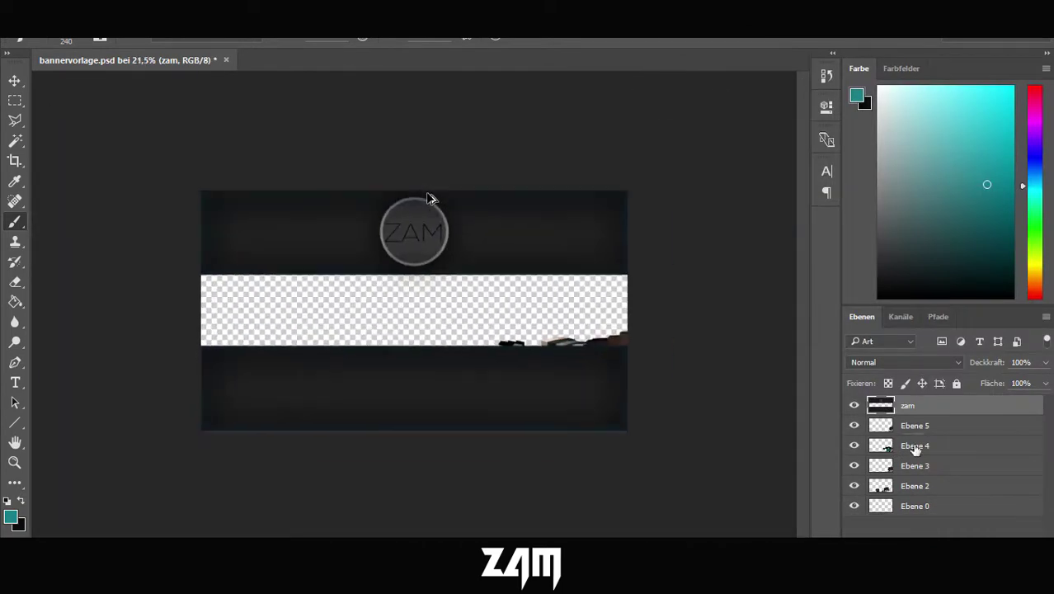
- Remove the empty layer Ebene 0 and move the Ebene 2 character render up into the banner's transparent strip
{"action": "left_click", "coordinate": [911, 485]}
{"action": "left_click", "coordinate": [898, 505]}
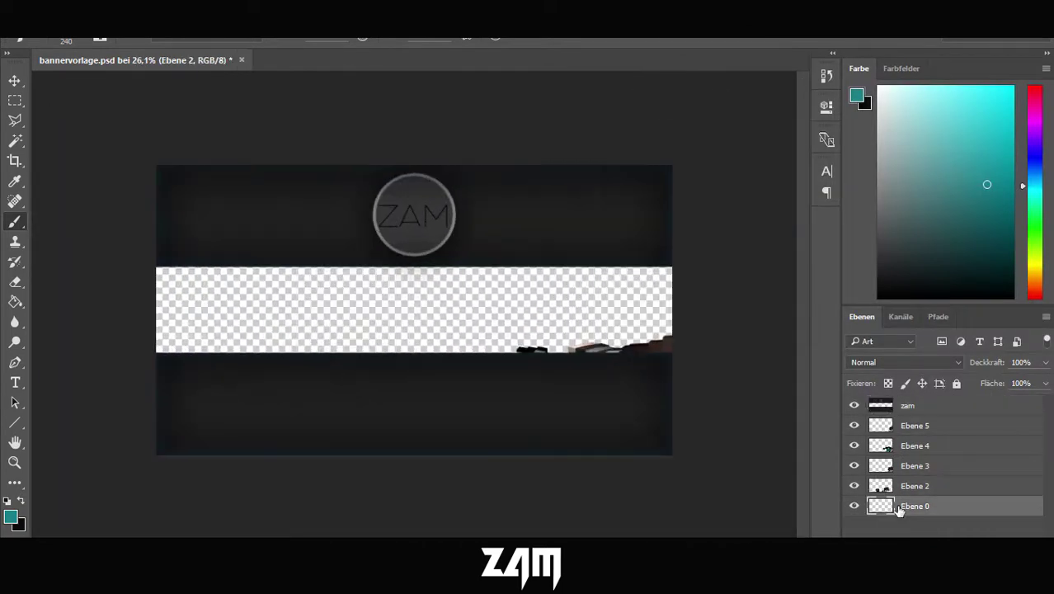
{"action": "key", "text": "ctrl+t"}
{"action": "key", "text": "Escape"}
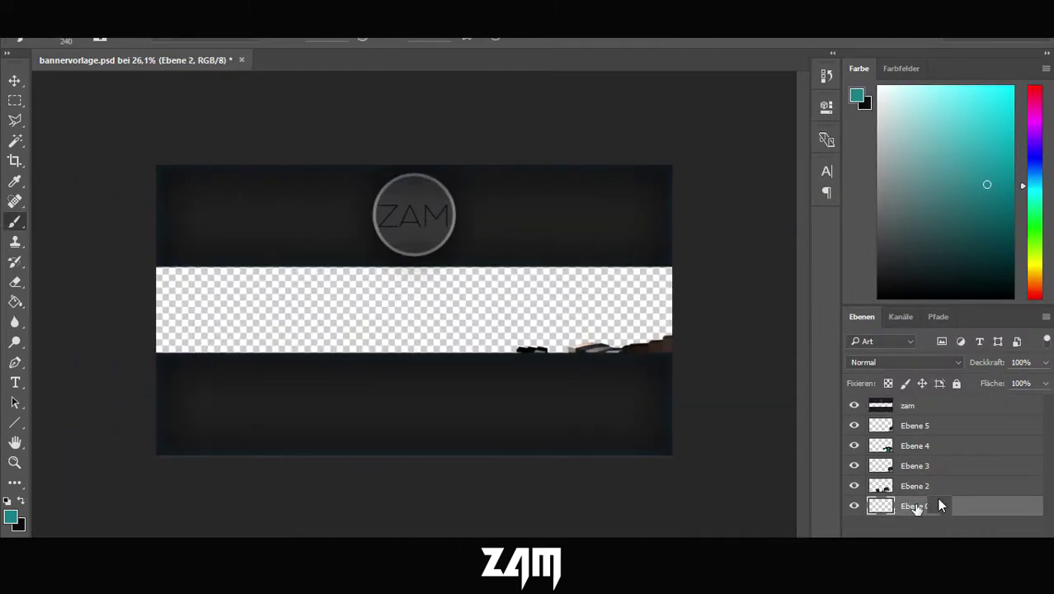
- Move the Ebene 3 character render up into the transparent strip and merge Ebene 5 into the layer below it
{"action": "left_click", "coordinate": [914, 464]}
{"action": "left_click_drag", "start_coordinate": [538, 395], "coordinate": [579, 311]}
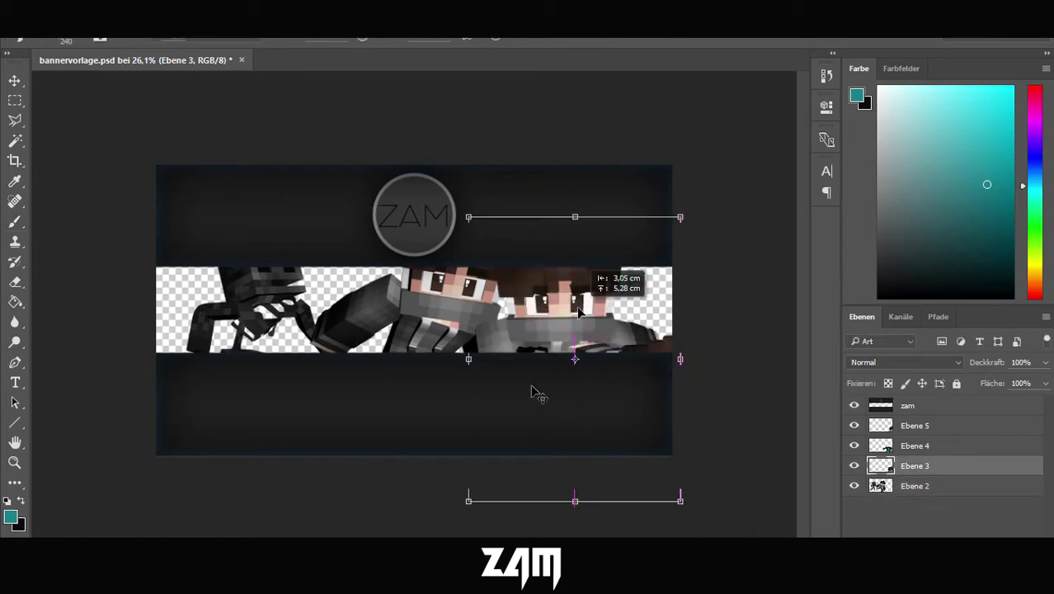
{"action": "left_click", "coordinate": [924, 425]}
{"action": "key", "text": "ctrl+e"}
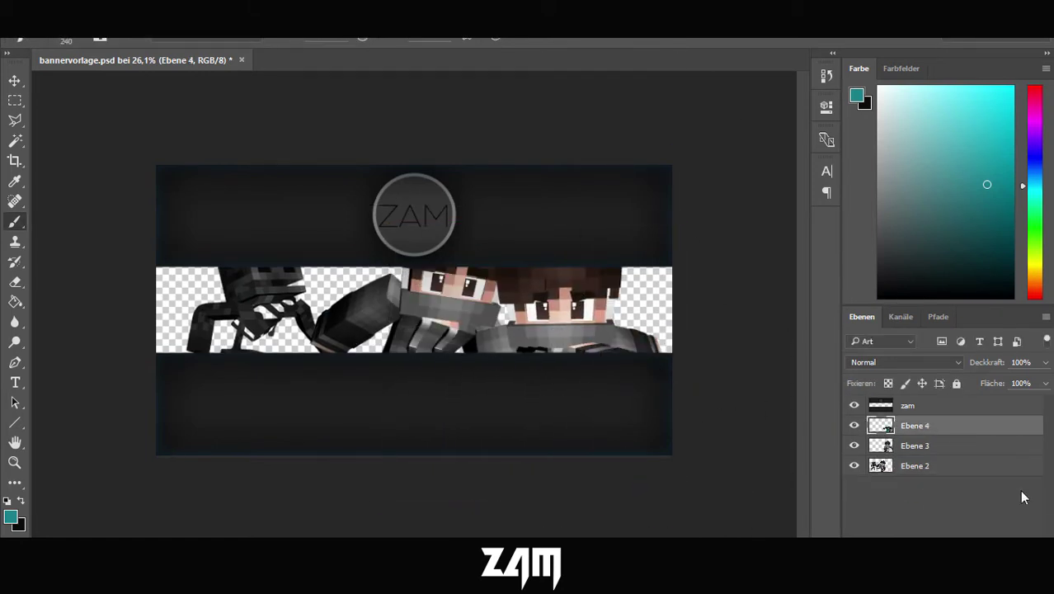
- Scale down the Ebene 2 skeleton and fighter render and place it at the left end of the transparent strip
{"action": "left_click", "coordinate": [914, 465]}
{"action": "key", "text": "ctrl+t"}
{"action": "left_click_drag", "start_coordinate": [536, 202], "coordinate": [381, 233]}
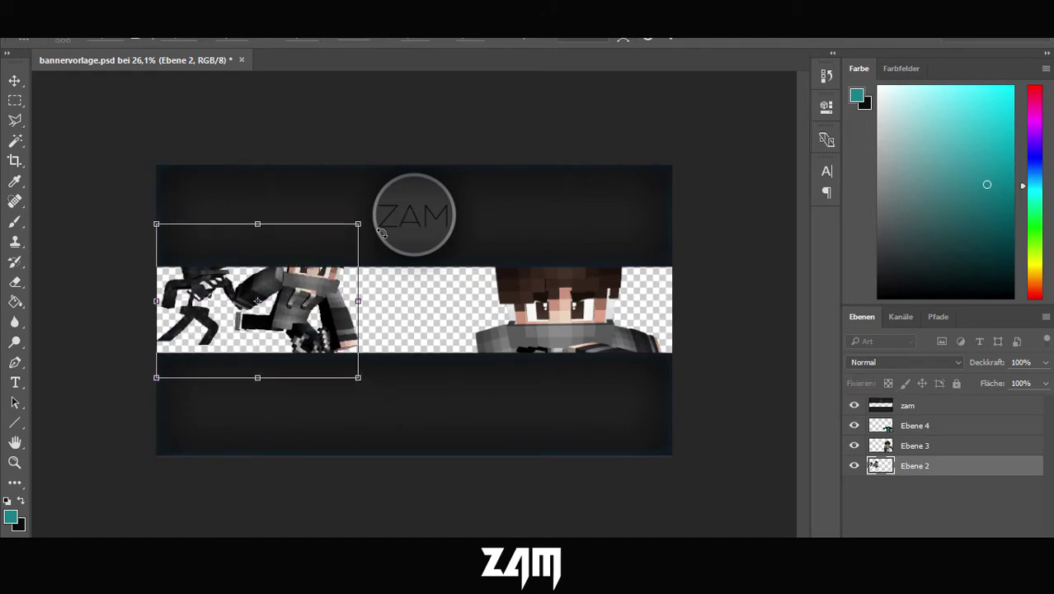
{"action": "left_click_drag", "start_coordinate": [276, 280], "coordinate": [283, 285]}
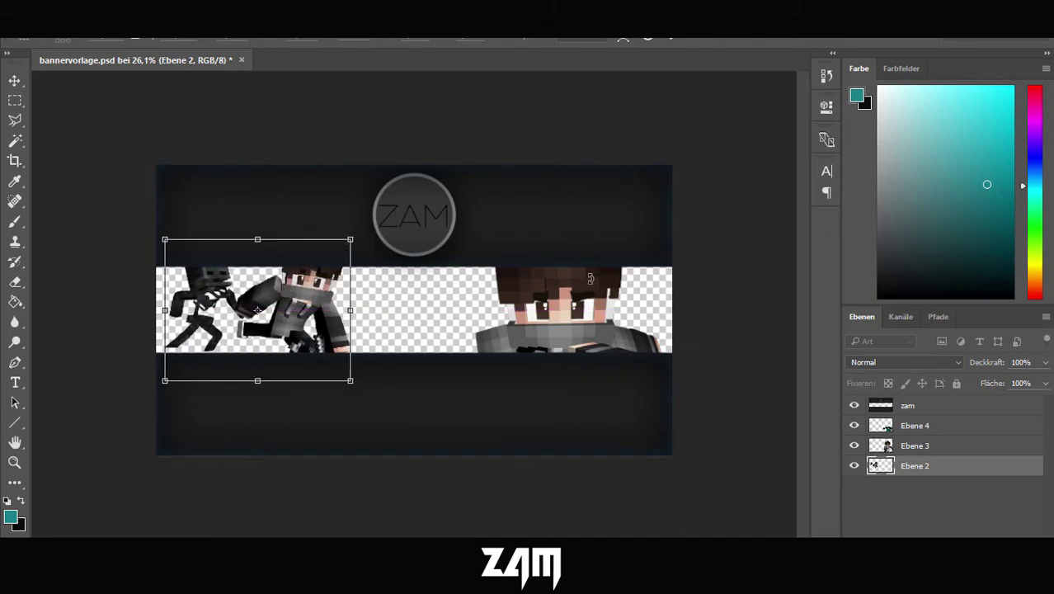
{"action": "key", "text": "Return"}
- Shrink the Ebene 3 character and place it beside the fighter, with its outer edge at the banner's vertical centre line
{"action": "key", "text": "ctrl+plus"}
{"action": "key", "text": "b"}
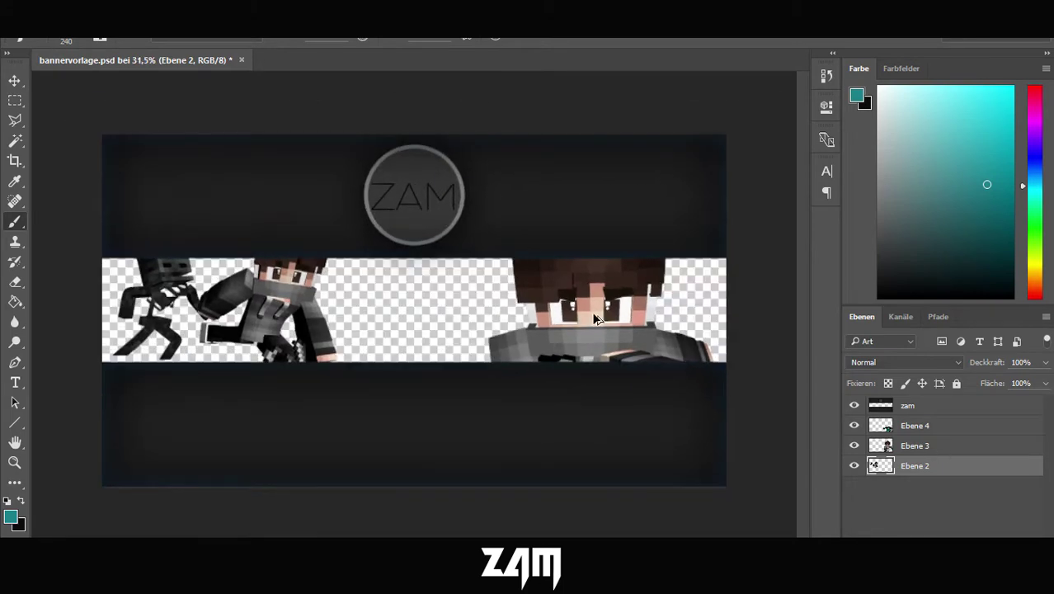
{"action": "key", "text": "ctrl+plus"}
{"action": "left_click", "coordinate": [597, 320], "text": "ctrl"}
{"action": "key", "text": "ctrl+t"}
{"action": "left_click_drag", "start_coordinate": [522, 357], "coordinate": [384, 303]}
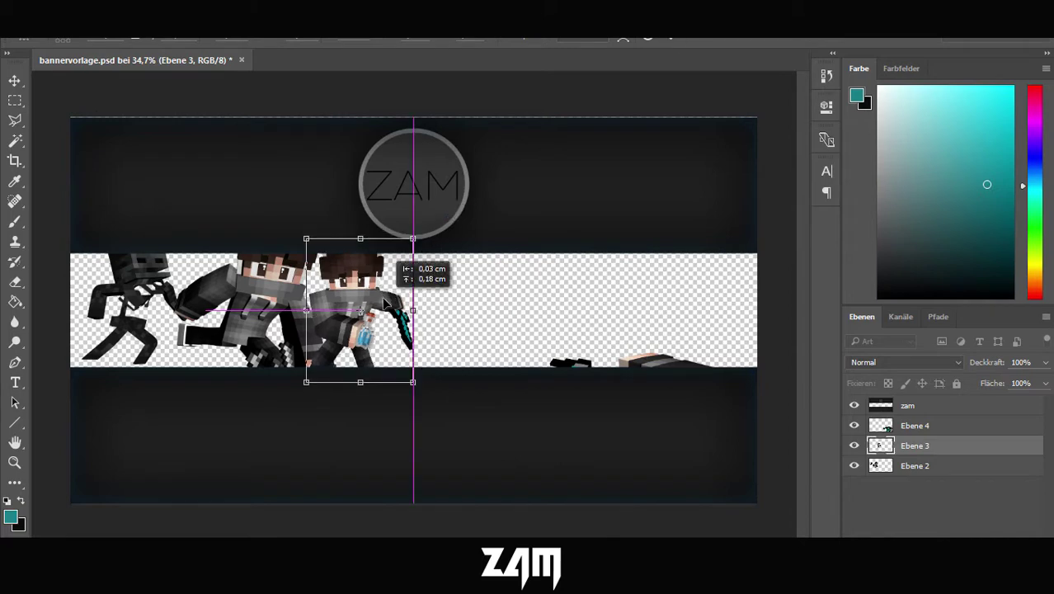
{"action": "key", "text": "Return"}
- Transform the Ebene 4 render, placing the upside-down character with the ender pearl at the right end of the strip
{"action": "left_click", "coordinate": [899, 425]}
{"action": "key", "text": "ctrl+t"}
{"action": "left_click_drag", "start_coordinate": [568, 426], "coordinate": [693, 306]}
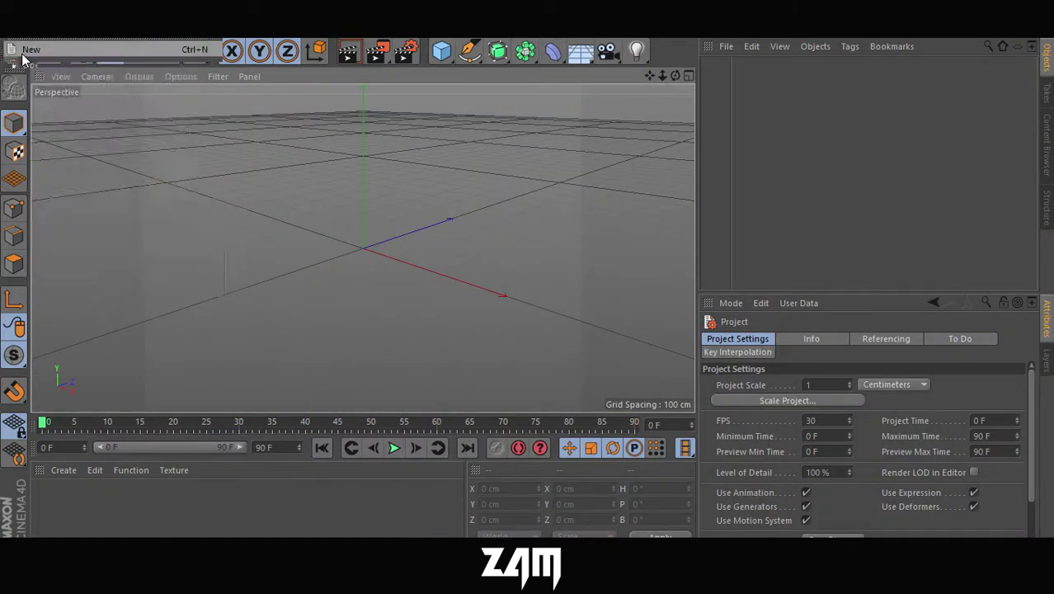
- Switch to Cinema 4D, load the C.M.R. Version 1.0 character rig and apply gegner.png as its skin
{"action": "key", "text": "ctrl+o"}
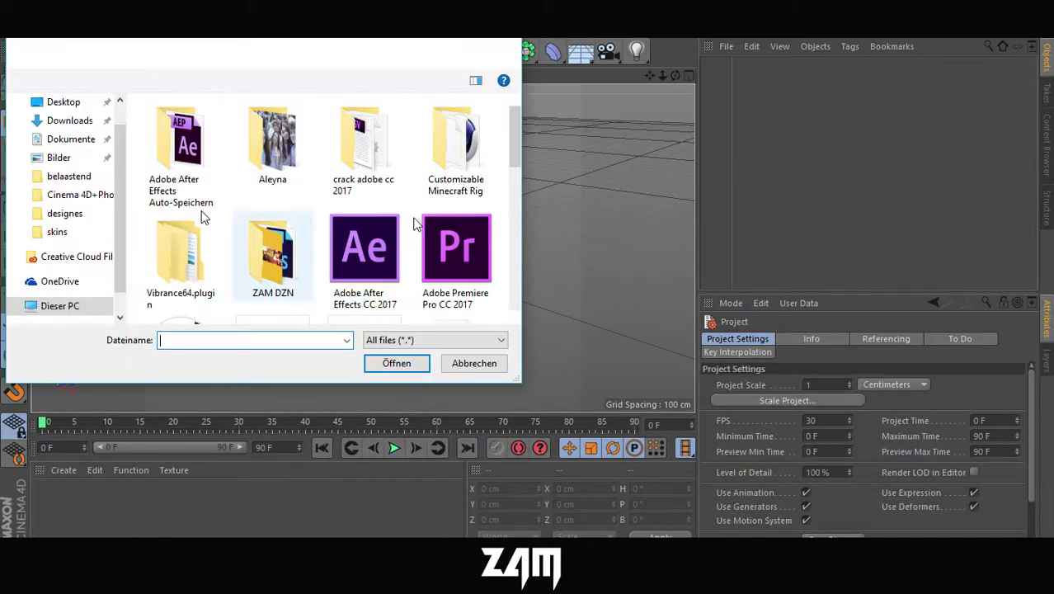
{"action": "left_click", "coordinate": [72, 195]}
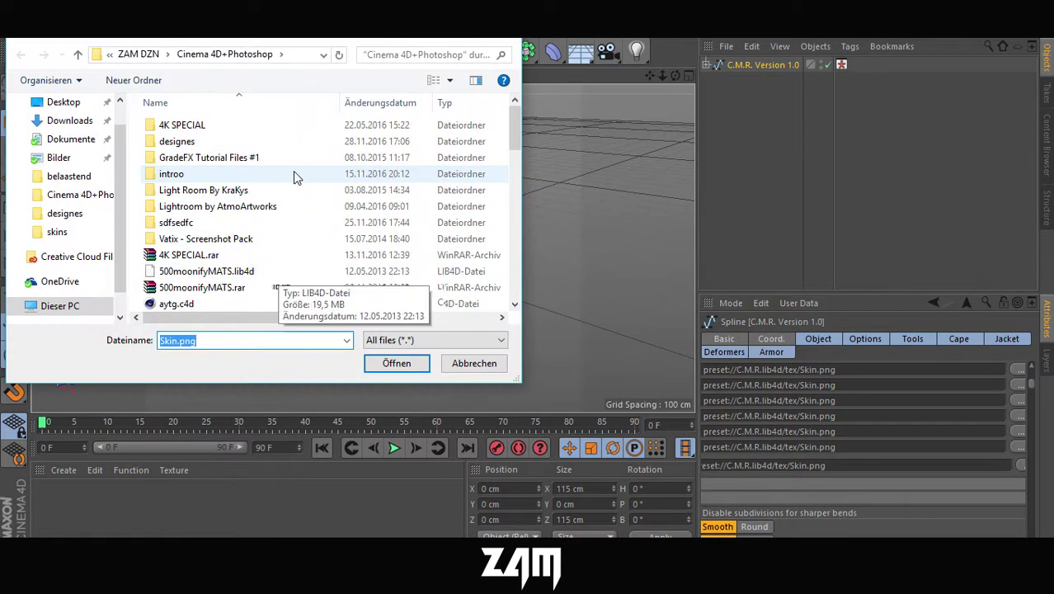
{"action": "left_click", "coordinate": [176, 141]}
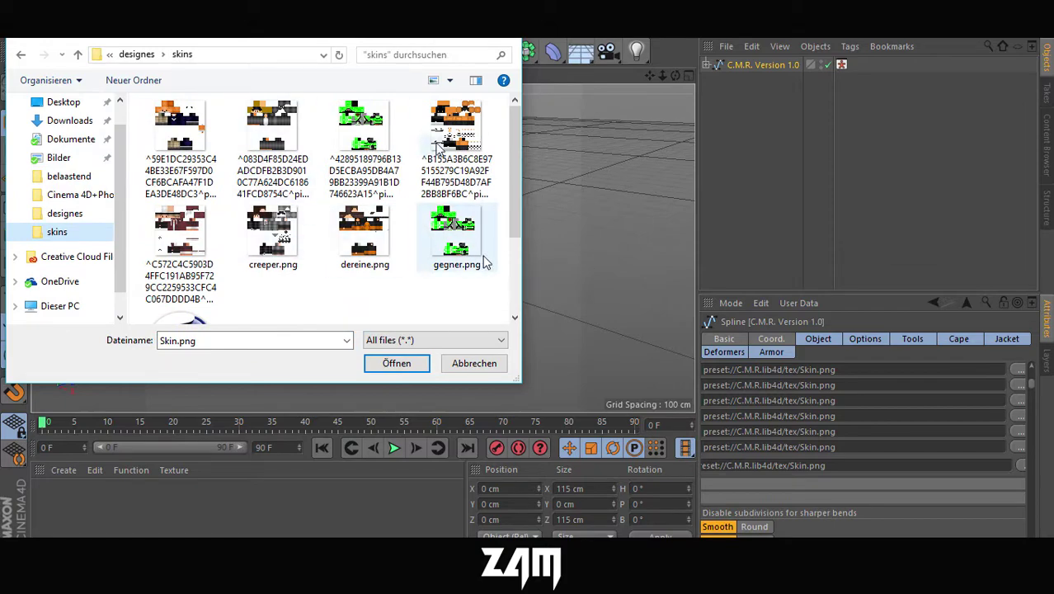
{"action": "double_click", "coordinate": [456, 237]}
- Rotate the rig about 44° to face the view and move its right leg controller back about 40 cm
{"action": "scroll", "coordinate": [354, 192], "scroll_direction": "up", "scroll_amount": 3}
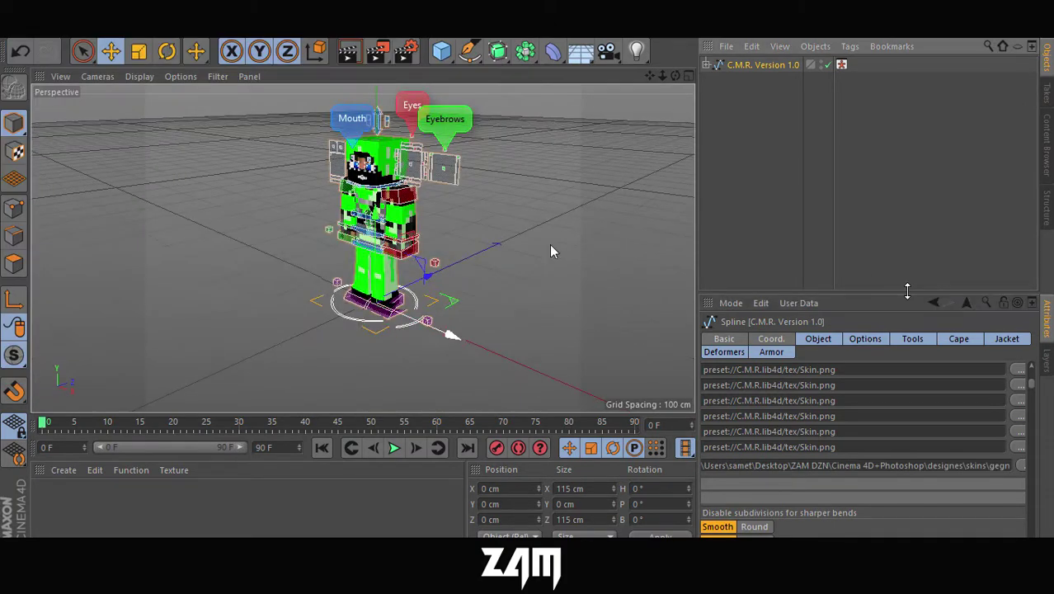
{"action": "key", "text": "r"}
{"action": "key", "text": "ctrl+z"}
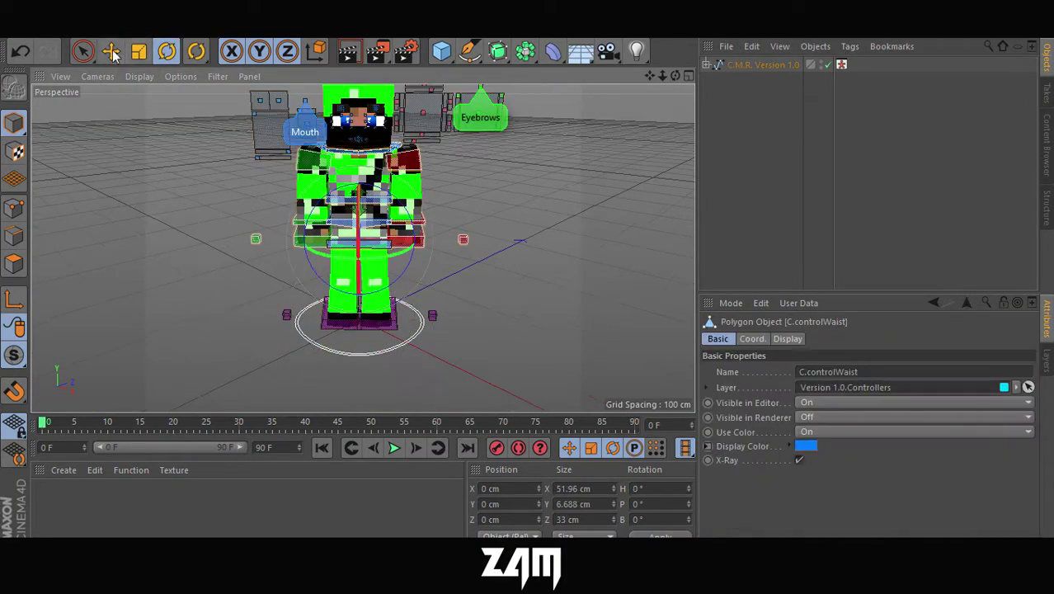
{"action": "key", "text": "e"}
{"action": "left_click", "coordinate": [366, 324]}
{"action": "left_click_drag", "start_coordinate": [366, 327], "coordinate": [346, 280]}
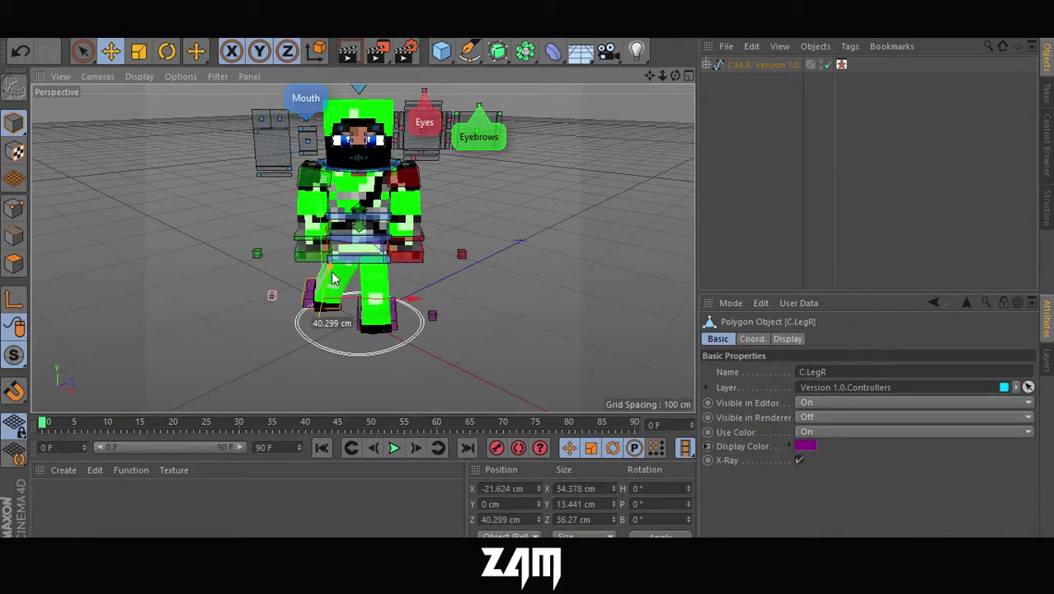
- Pose the rig's upper body with the right arm reaching forward and the left arm swung outward
{"action": "left_click", "coordinate": [256, 253]}
{"action": "left_click_drag", "start_coordinate": [297, 239], "coordinate": [393, 214]}
{"action": "key", "text": "r"}
{"action": "key", "text": "e"}
{"action": "left_click", "coordinate": [434, 240]}
- Rotate the rig's right and left eyebrow controllers to adjust the facial expression
{"action": "left_click", "coordinate": [766, 65]}
{"action": "scroll", "coordinate": [952, 453], "scroll_direction": "down", "scroll_amount": 10}
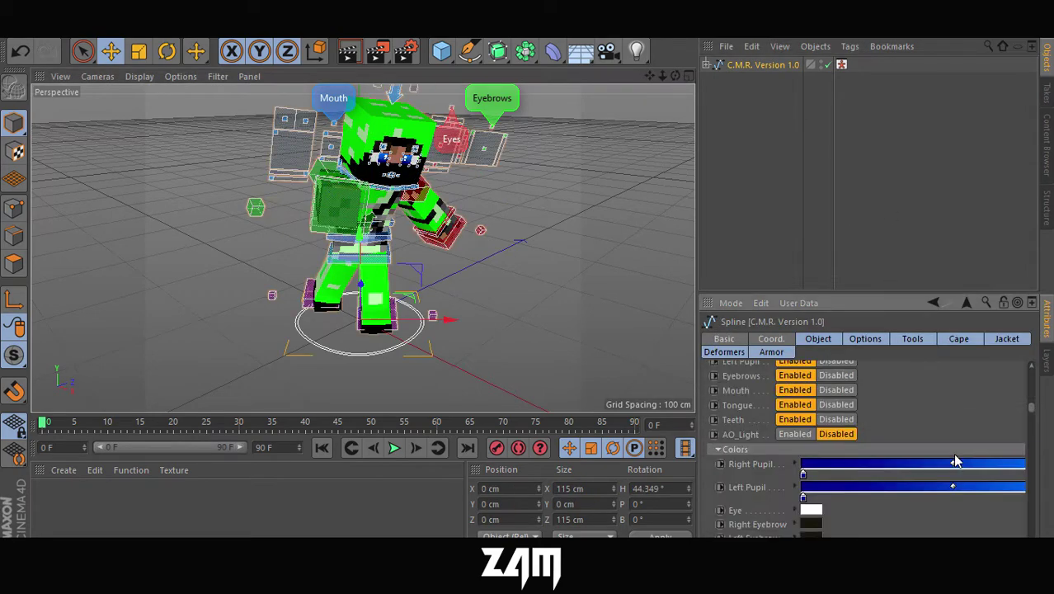
{"action": "scroll", "coordinate": [825, 514], "scroll_direction": "down", "scroll_amount": 3}
{"action": "scroll", "coordinate": [366, 165], "scroll_direction": "up", "scroll_amount": 3}
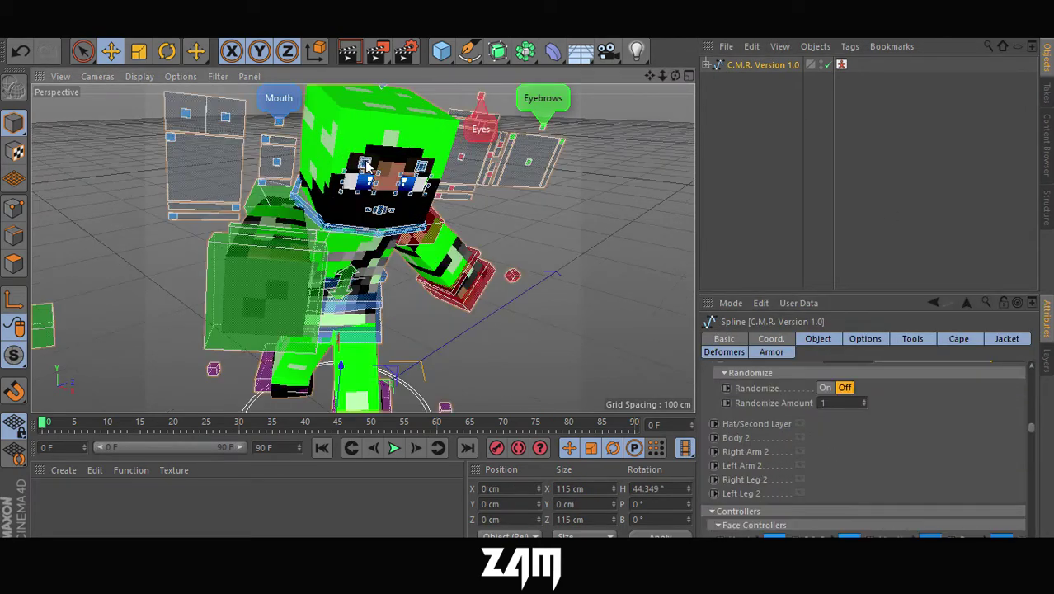
{"action": "scroll", "coordinate": [366, 165], "scroll_direction": "up", "scroll_amount": 4}
{"action": "key", "text": "r"}
{"action": "left_click", "coordinate": [152, 139]}
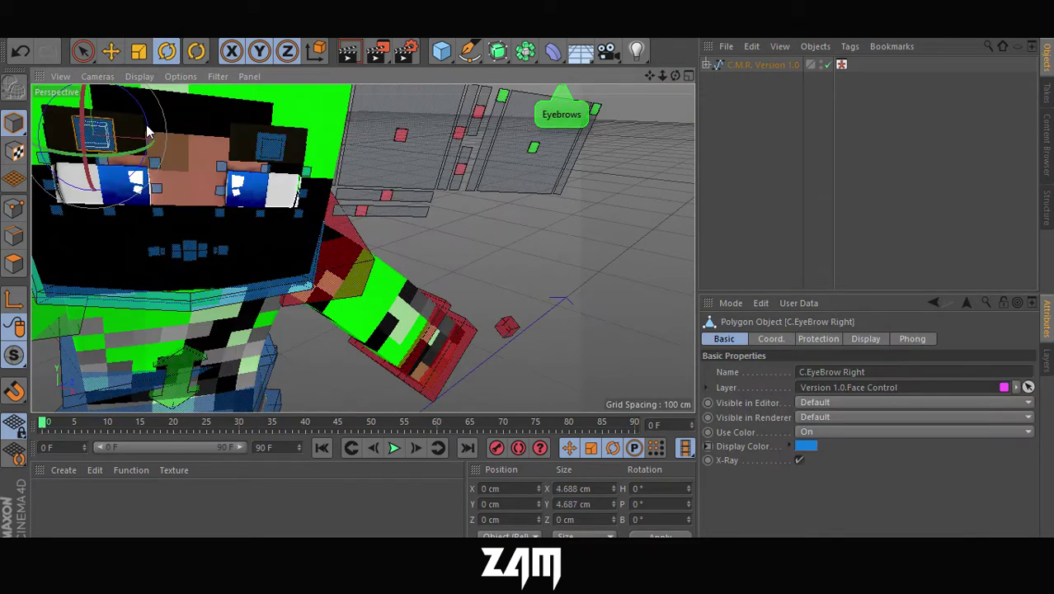
{"action": "left_click", "coordinate": [247, 122]}
{"action": "left_click", "coordinate": [212, 134]}
- Turn the left leg controller outward about 32° and shift the right leg controller to about -31 cm on X
{"action": "scroll", "coordinate": [331, 278], "scroll_direction": "down", "scroll_amount": 3}
{"action": "left_click", "coordinate": [281, 354]}
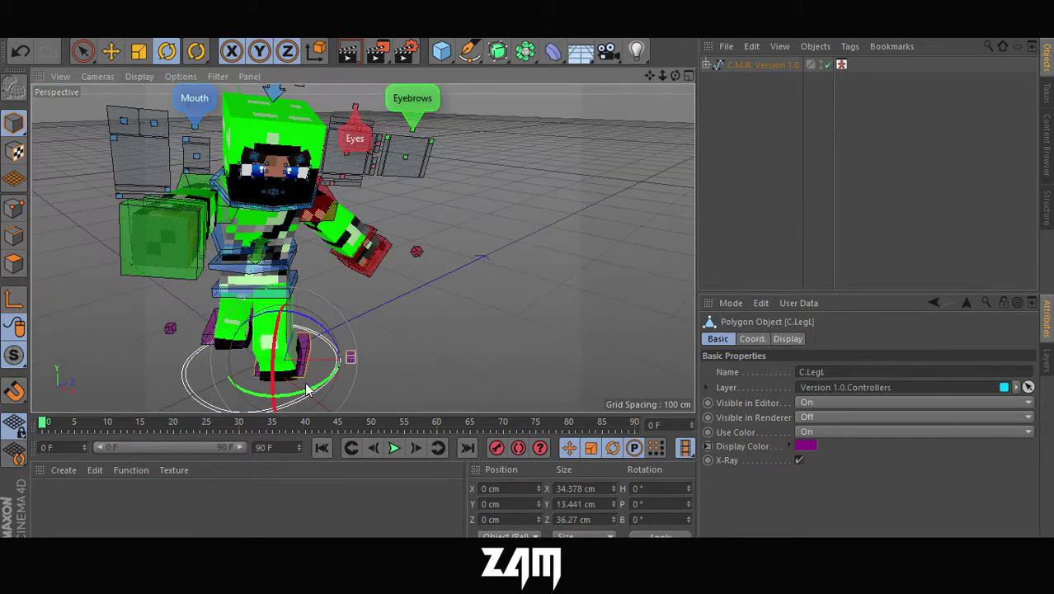
{"action": "key", "text": "e"}
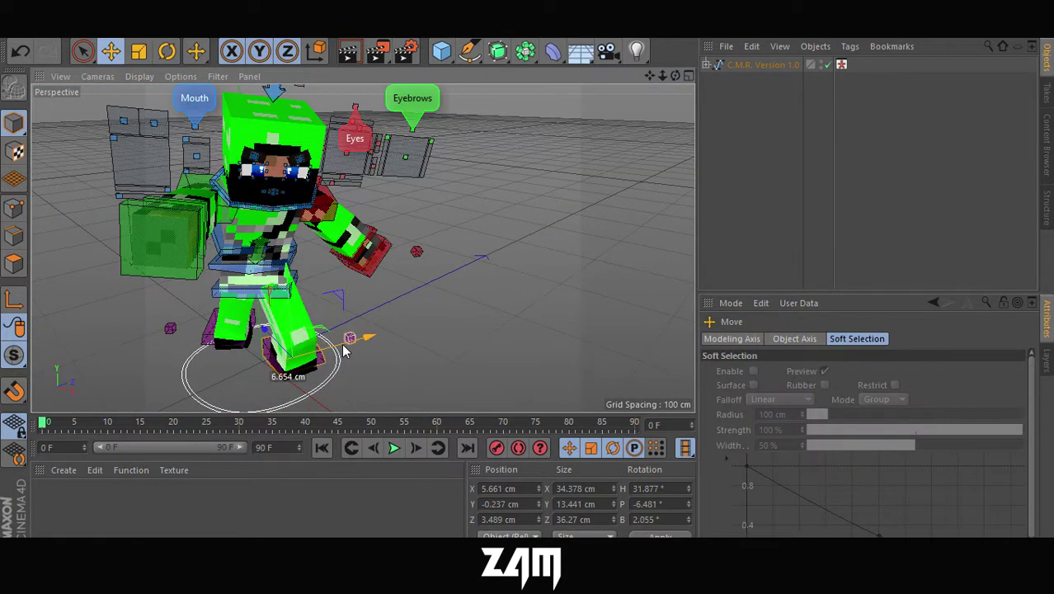
{"action": "left_click_drag", "start_coordinate": [355, 354], "coordinate": [296, 280], "text": "alt"}
{"action": "left_click", "coordinate": [221, 334]}
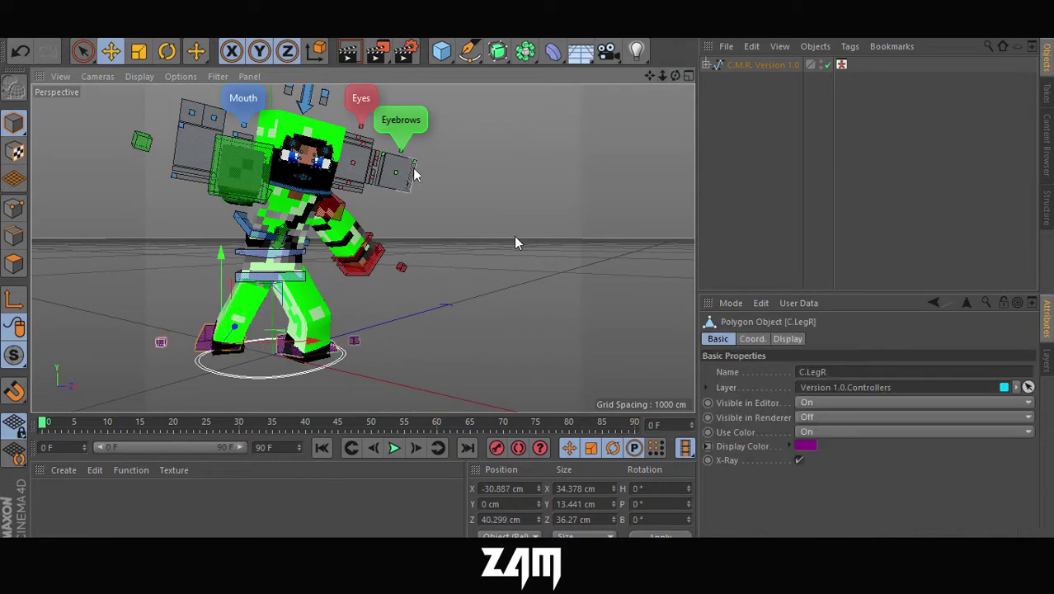
- Add an infinite light to the scene and render the posed green character as gegner.png
{"action": "left_click", "coordinate": [635, 51]}
{"action": "left_click", "coordinate": [794, 125]}
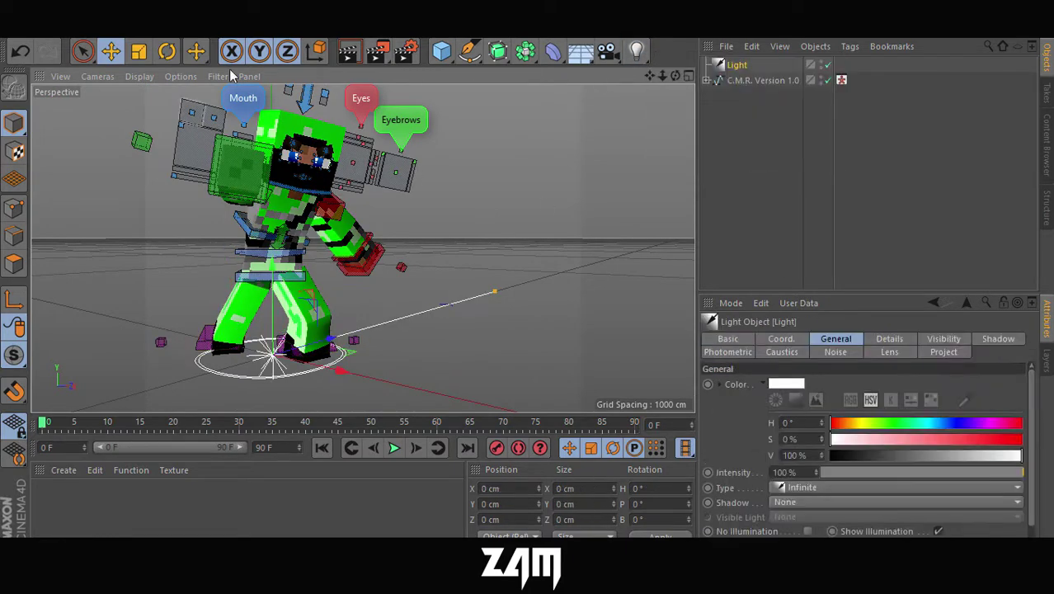
{"action": "key", "text": "ctrl+b"}
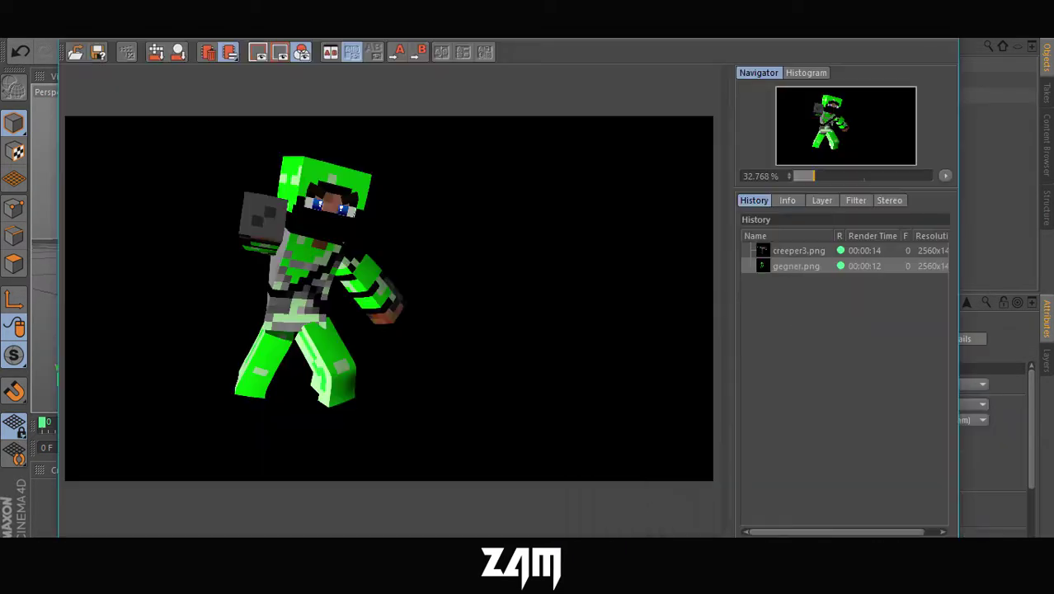
- Switch back to Photoshop and scale the Ebene 2 skeleton and fighter render down slightly
{"action": "left_click", "coordinate": [330, 501]}
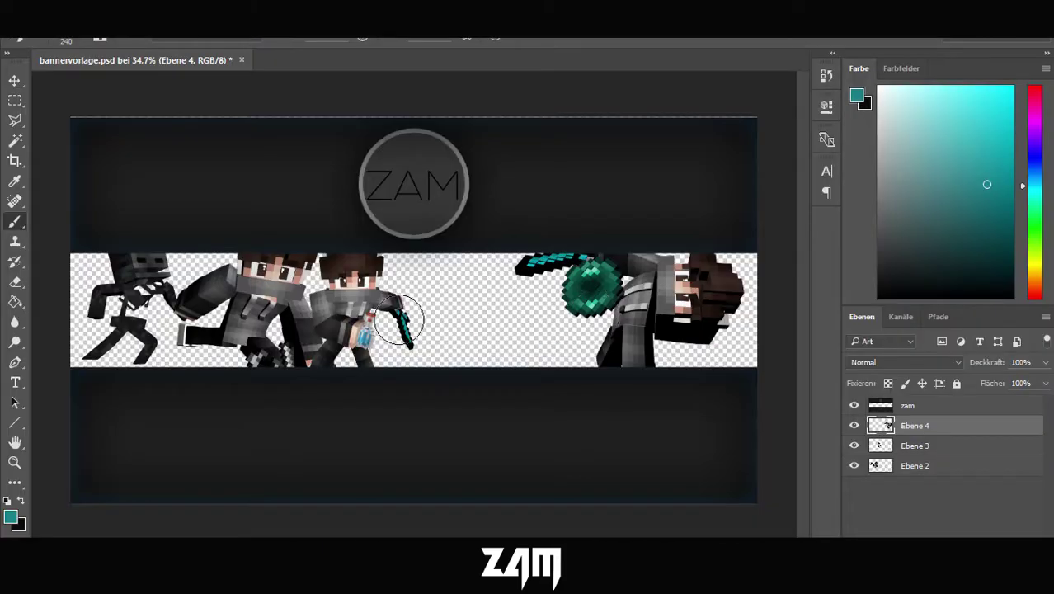
{"action": "left_click", "coordinate": [914, 465]}
{"action": "key", "text": "ctrl+t"}
{"action": "left_click_drag", "start_coordinate": [329, 216], "coordinate": [307, 233]}
- Open the green character render, bring it into the banner as a layer and scale it down between the existing characters
{"action": "key", "text": "ctrl+o"}
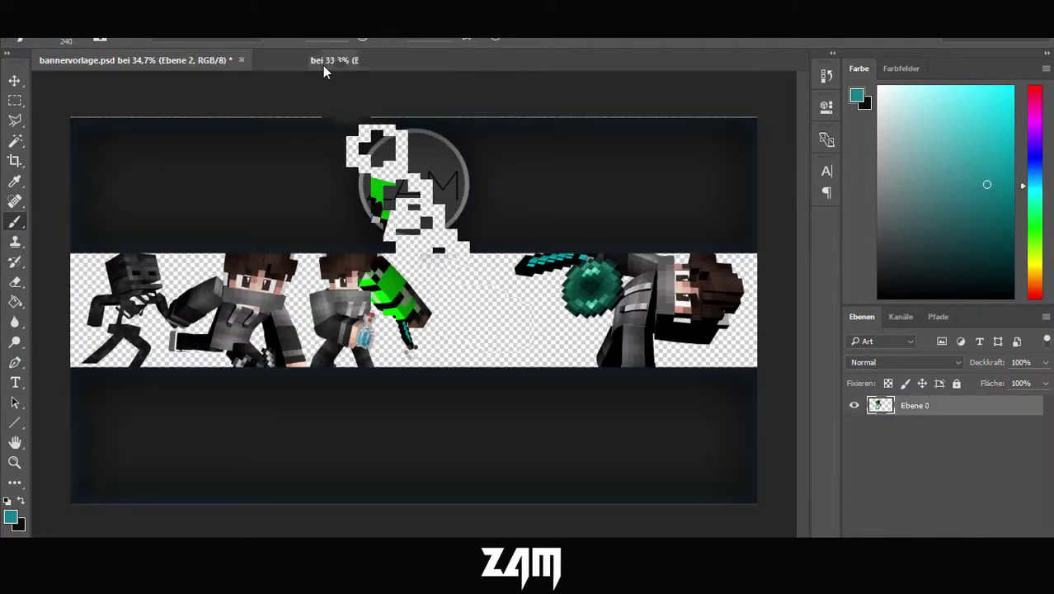
{"action": "left_click_drag", "start_coordinate": [323, 65], "coordinate": [281, 93]}
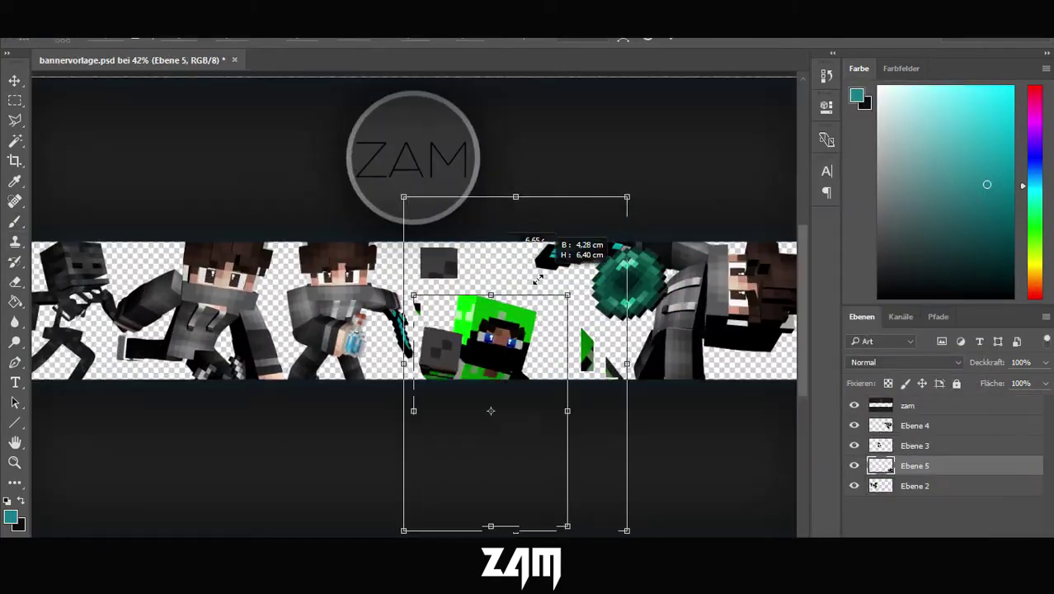
{"action": "left_click_drag", "start_coordinate": [527, 239], "coordinate": [537, 306]}
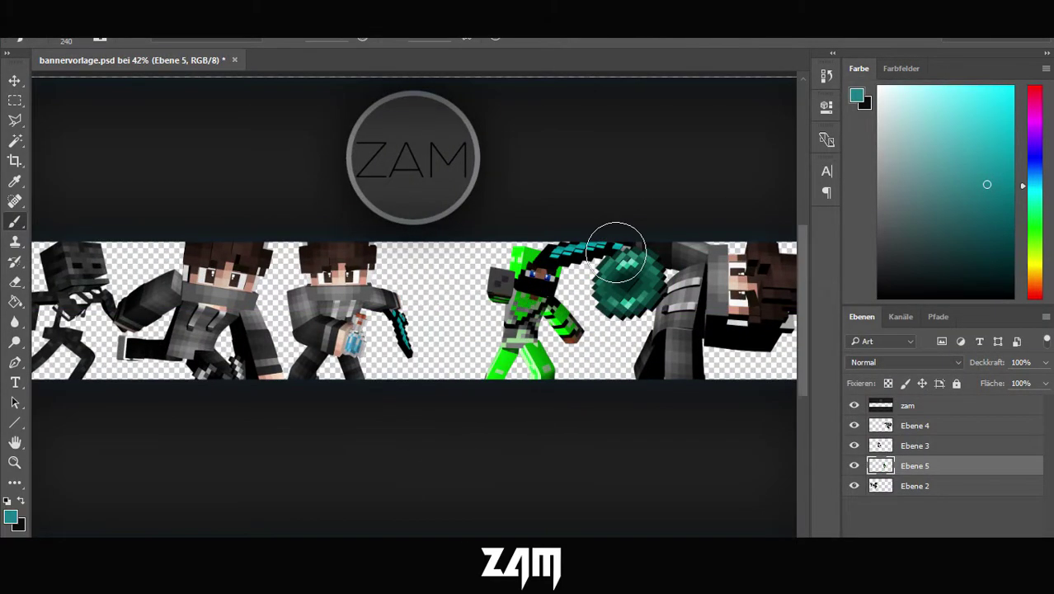
- Shrink the green character further so it stands just below the diamond sword in the strip
{"action": "scroll", "coordinate": [616, 251], "scroll_direction": "down", "scroll_amount": 2, "text": "alt"}
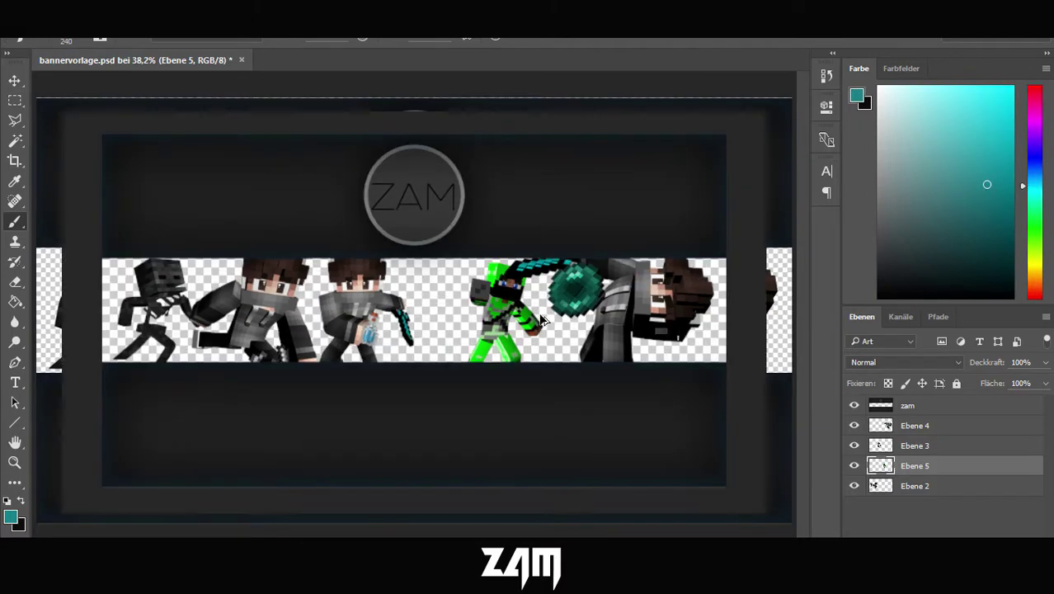
{"action": "scroll", "coordinate": [232, 288], "scroll_direction": "up", "scroll_amount": 5, "text": "alt"}
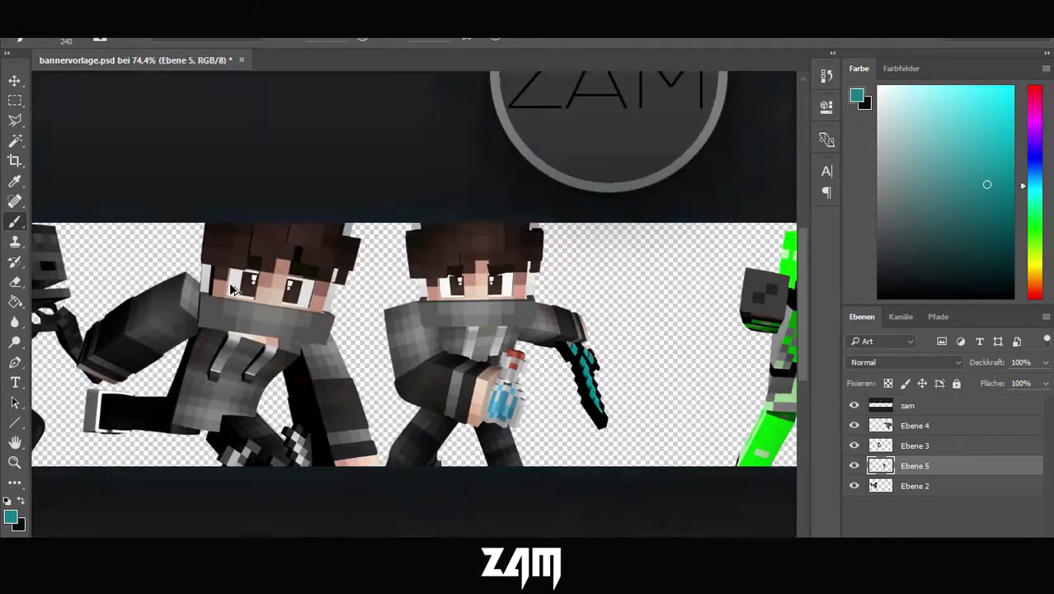
{"action": "scroll", "coordinate": [232, 288], "scroll_direction": "down", "scroll_amount": 4, "text": "alt"}
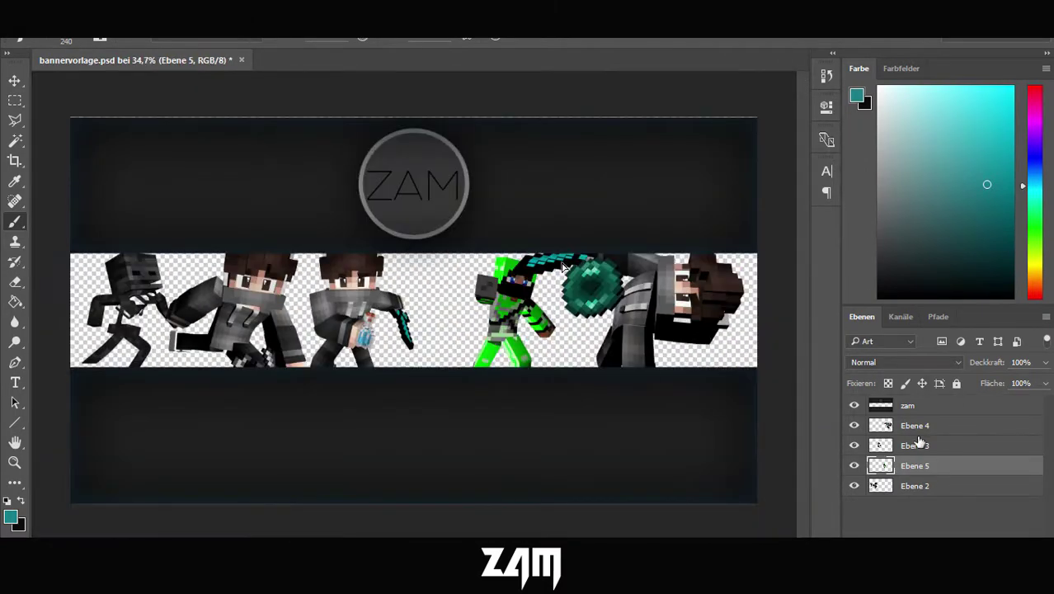
{"action": "key", "text": "ctrl+t"}
{"action": "left_click_drag", "start_coordinate": [545, 258], "coordinate": [558, 276]}
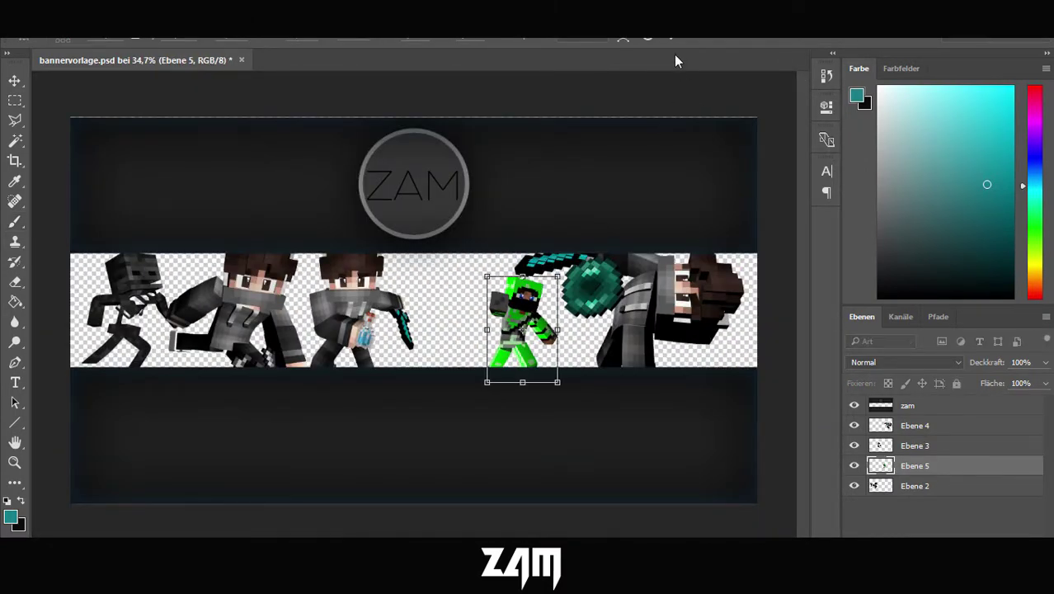
{"action": "key", "text": "Return"}
- Merge all character layers from Ebene 4 down to Ebene 2 into a single layer
{"action": "left_click", "coordinate": [914, 425]}
{"action": "left_click", "coordinate": [907, 486], "text": "shift"}
{"action": "key", "text": "ctrl+e"}
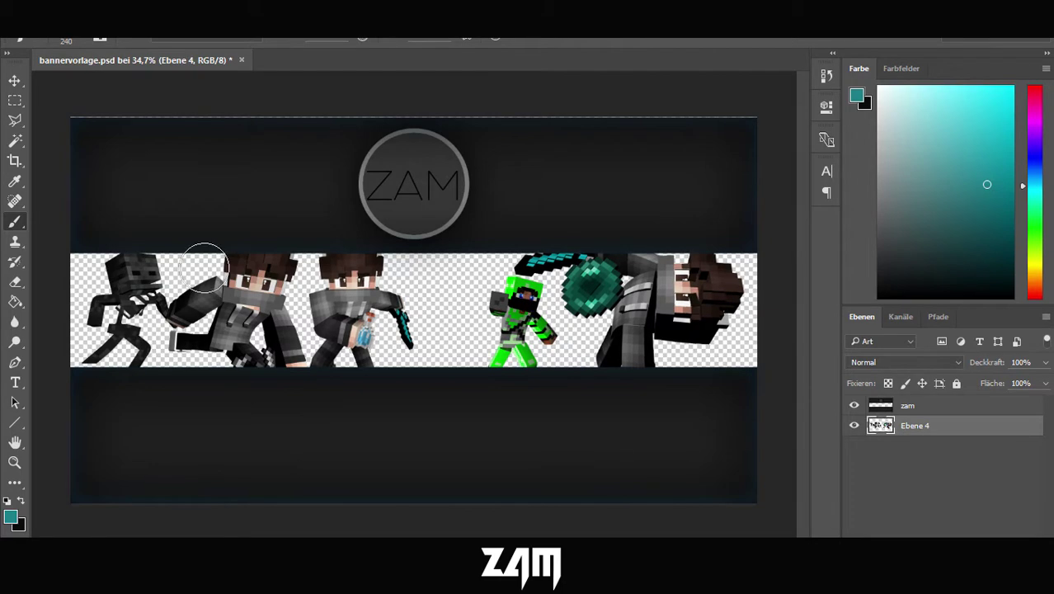
- Examine the Minecraft screenshot layers in the ExclusivePack file and the JPG screenshot folder for a suitable banner background
{"action": "key", "text": "ctrl+Tab"}
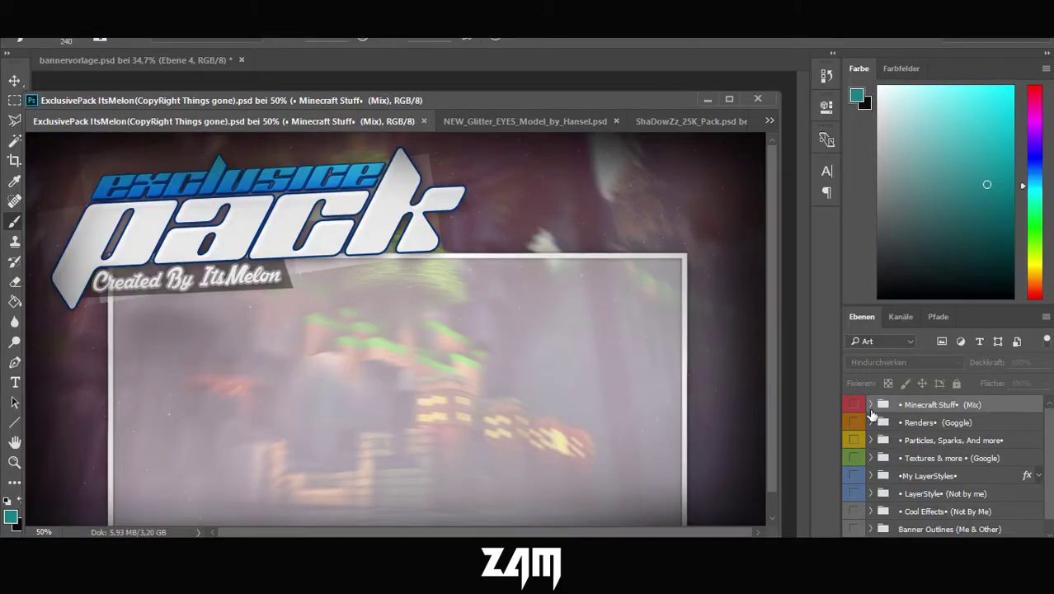
{"action": "left_click", "coordinate": [870, 404]}
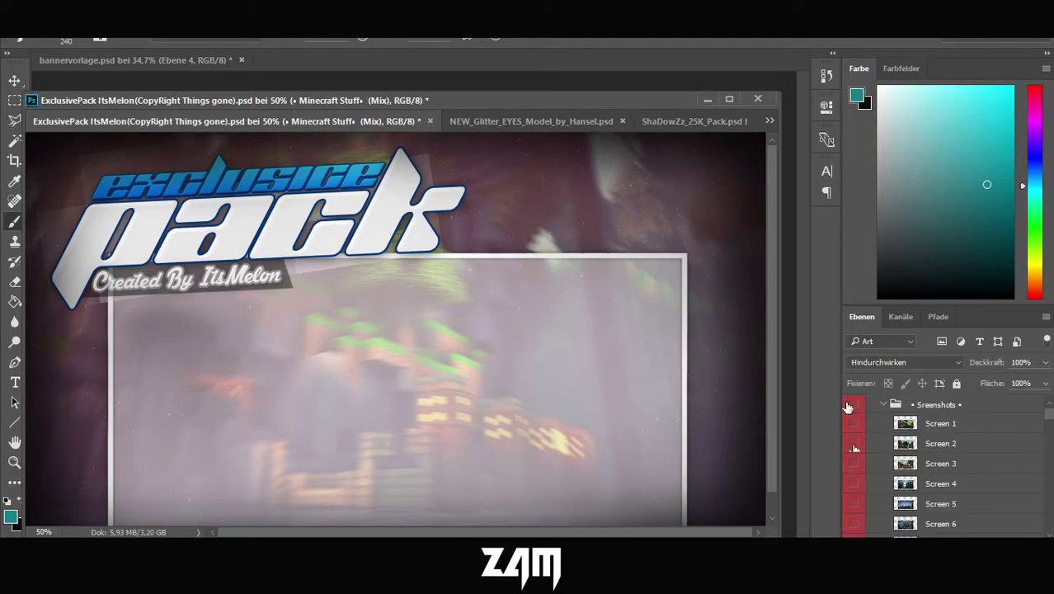
{"action": "left_click", "coordinate": [848, 407]}
{"action": "scroll", "coordinate": [851, 470], "scroll_direction": "down", "scroll_amount": 2}
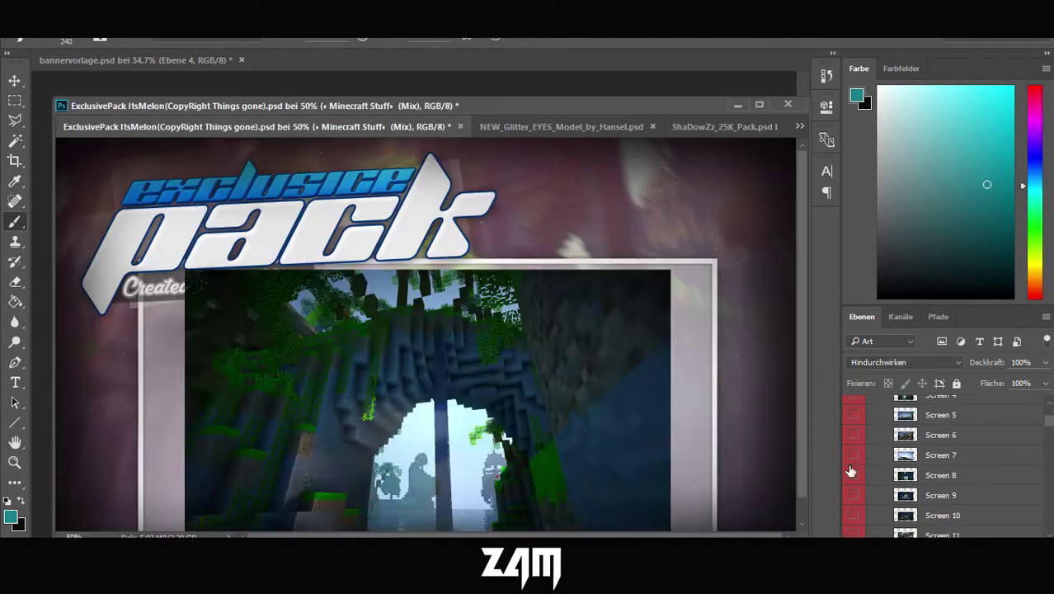
{"action": "left_click", "coordinate": [850, 471]}
{"action": "scroll", "coordinate": [852, 474], "scroll_direction": "down", "scroll_amount": 10}
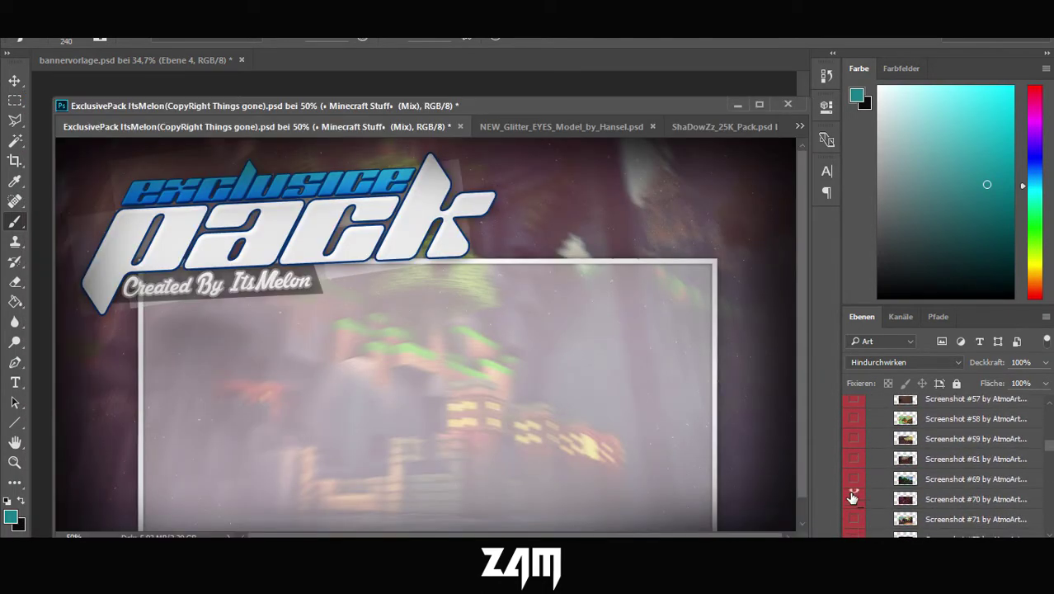
{"action": "left_click", "coordinate": [852, 497]}
{"action": "scroll", "coordinate": [853, 470], "scroll_direction": "down", "scroll_amount": 5}
{"action": "left_click", "coordinate": [853, 441]}
{"action": "scroll", "coordinate": [846, 453], "scroll_direction": "down", "scroll_amount": 5}
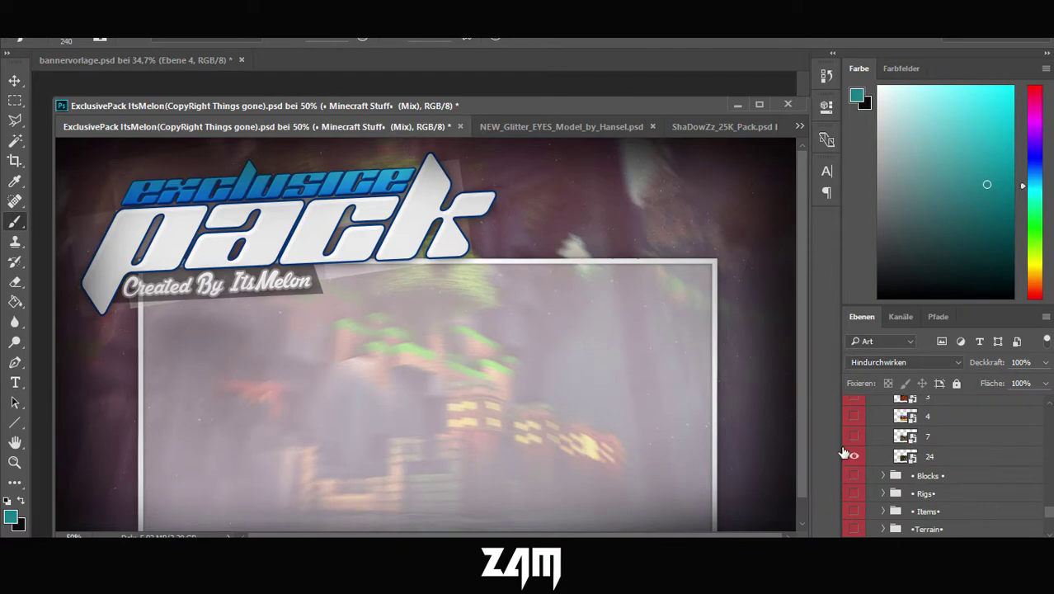
{"action": "scroll", "coordinate": [845, 452], "scroll_direction": "down", "scroll_amount": 5}
{"action": "key", "text": "ctrl+o"}
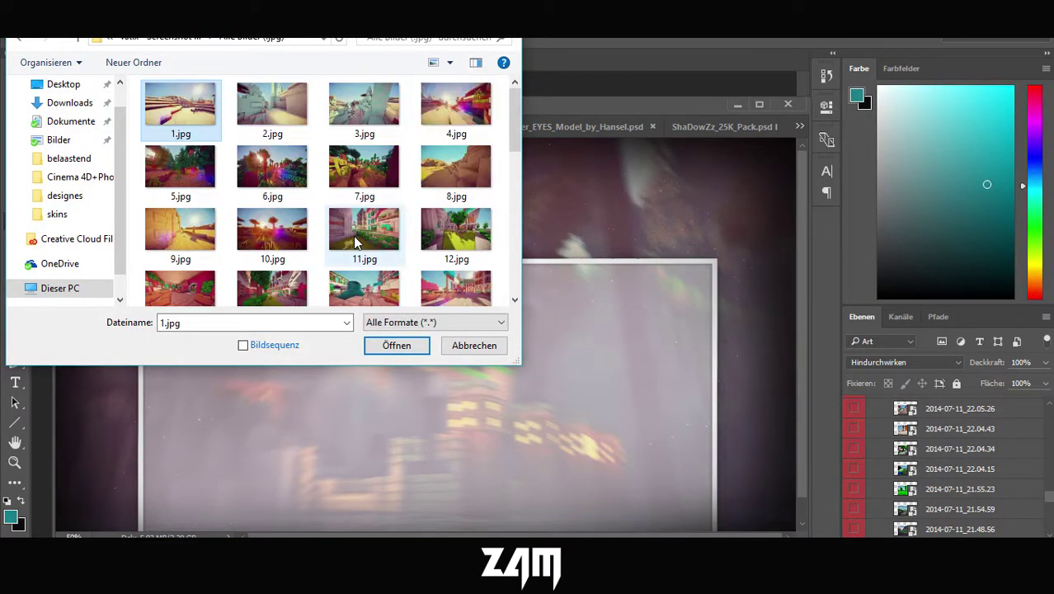
{"action": "double_click", "coordinate": [353, 236]}
- Bring the Screen 9 layer from ExclusivePack into the banner strip's left half and place it below Ebene 4
{"action": "scroll", "coordinate": [857, 461], "scroll_direction": "up", "scroll_amount": 8}
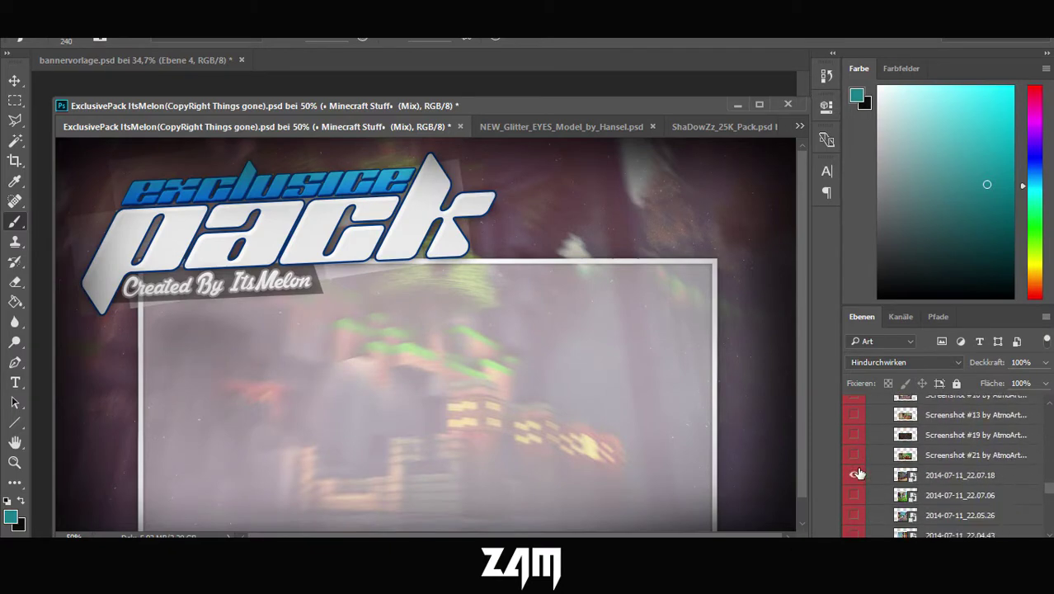
{"action": "scroll", "coordinate": [853, 420], "scroll_direction": "up", "scroll_amount": 3}
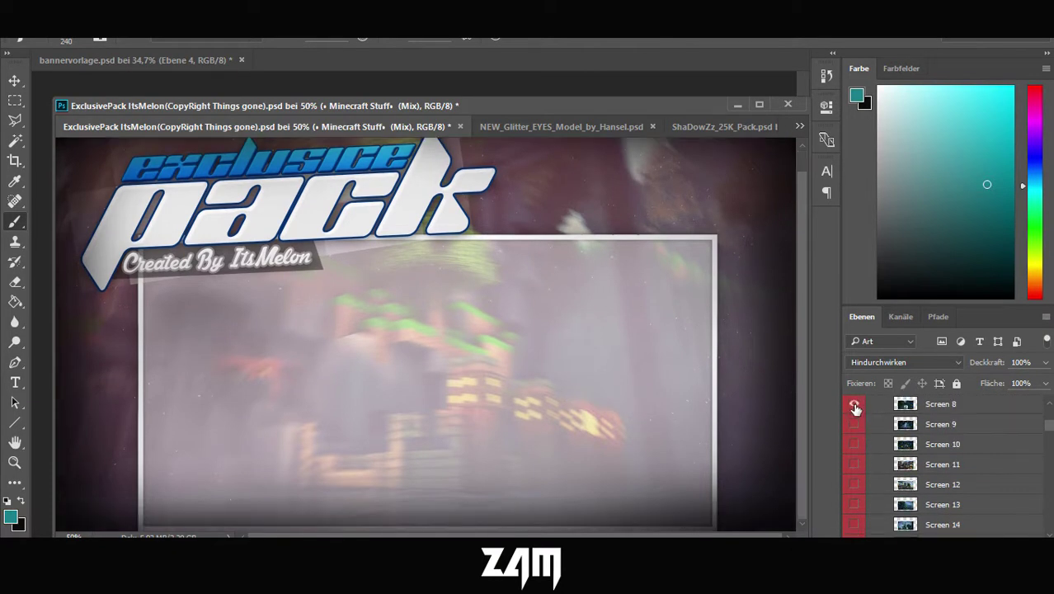
{"action": "left_click_drag", "start_coordinate": [907, 423], "coordinate": [281, 357]}
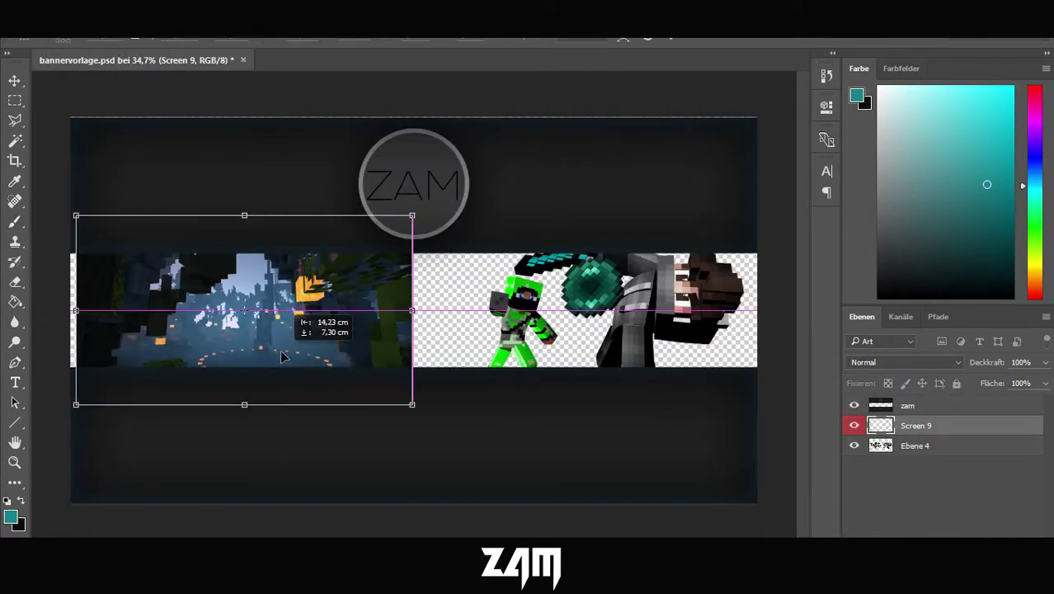
{"action": "left_click_drag", "start_coordinate": [917, 431], "coordinate": [915, 452]}
- Cut the right end of Screen 9 off diagonally behind the second dark-haired character with the Polygonal Lasso
{"action": "scroll", "coordinate": [338, 330], "scroll_direction": "up", "scroll_amount": 2, "text": "alt"}
{"action": "key", "text": "l"}
{"action": "left_click", "coordinate": [290, 404]}
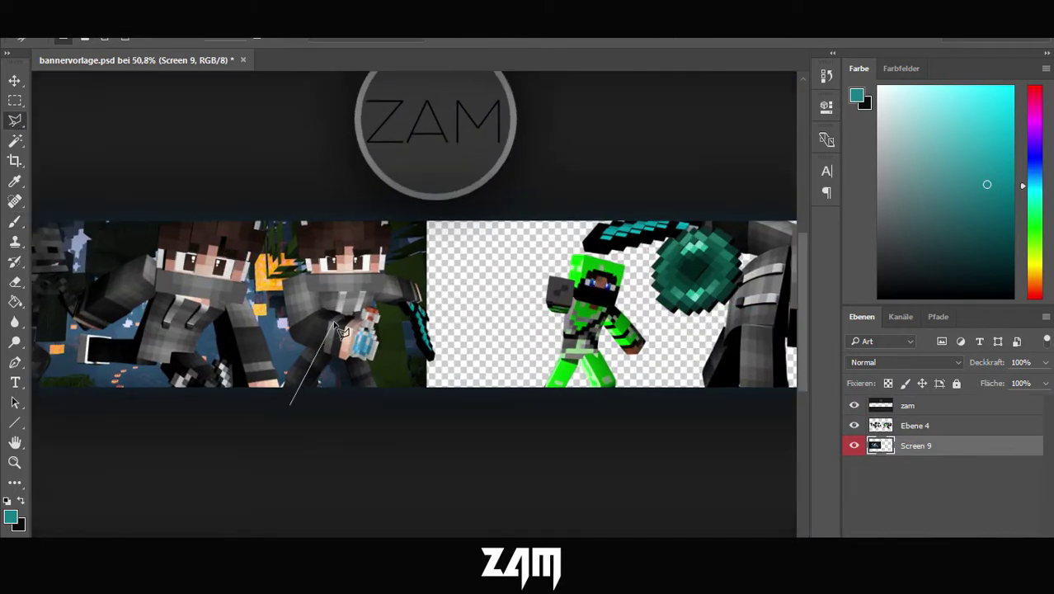
{"action": "left_click", "coordinate": [435, 424]}
{"action": "left_click", "coordinate": [345, 449]}
{"action": "left_click", "coordinate": [272, 402]}
{"action": "scroll", "coordinate": [359, 394], "scroll_direction": "down", "scroll_amount": 1, "text": "alt"}
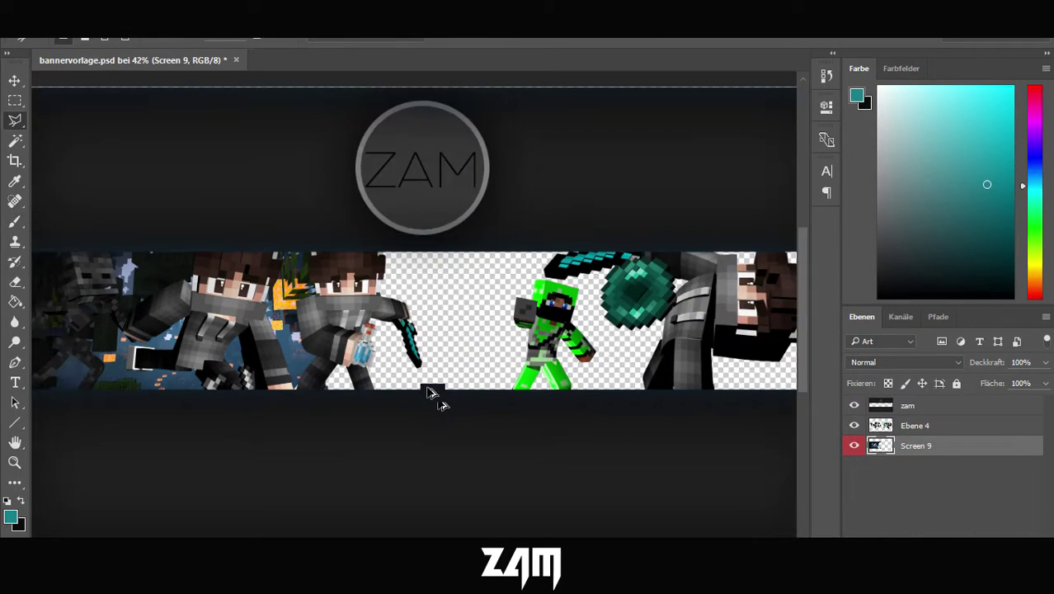
{"action": "scroll", "coordinate": [437, 397], "scroll_direction": "down", "scroll_amount": 1, "text": "alt"}
- Bring the Screen 12 layer from ExclusivePack into the banner strip's right half, between Ebene 4 and Screen 9
{"action": "key", "text": "ctrl+Tab"}
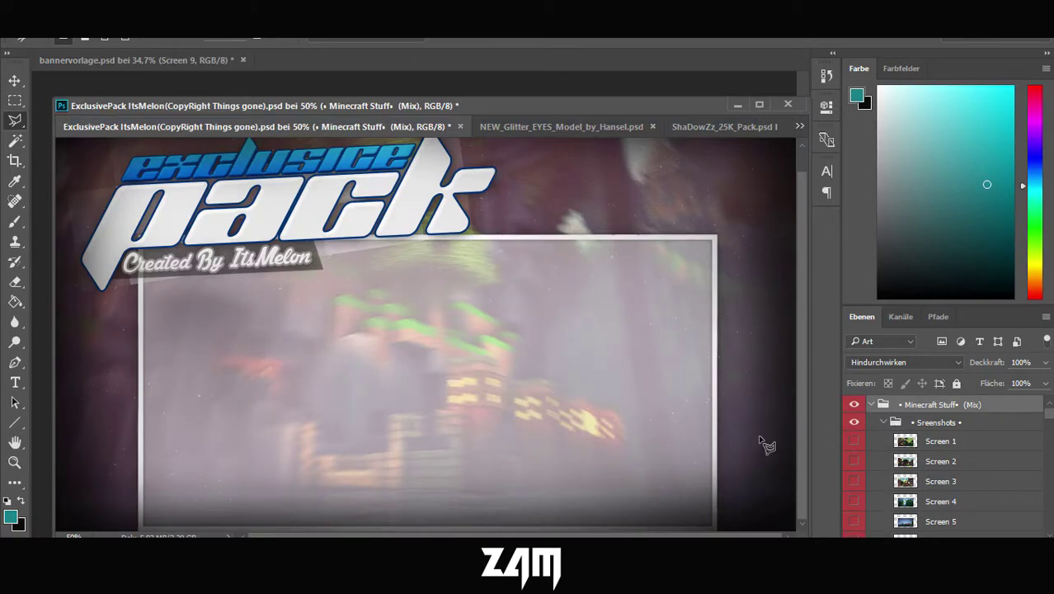
{"action": "scroll", "coordinate": [853, 471], "scroll_direction": "down", "scroll_amount": 3}
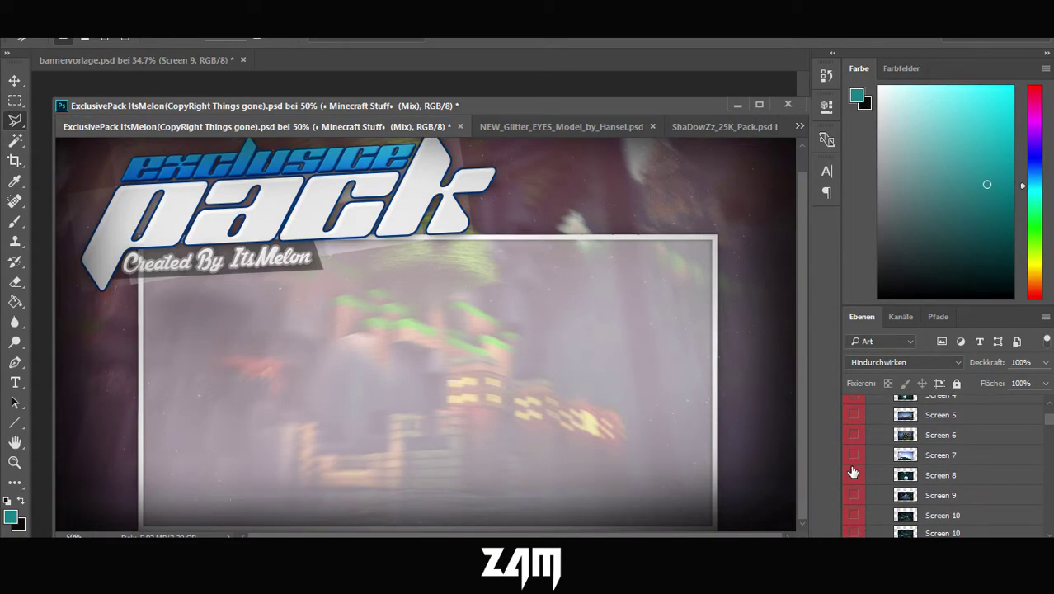
{"action": "scroll", "coordinate": [852, 461], "scroll_direction": "down", "scroll_amount": 5}
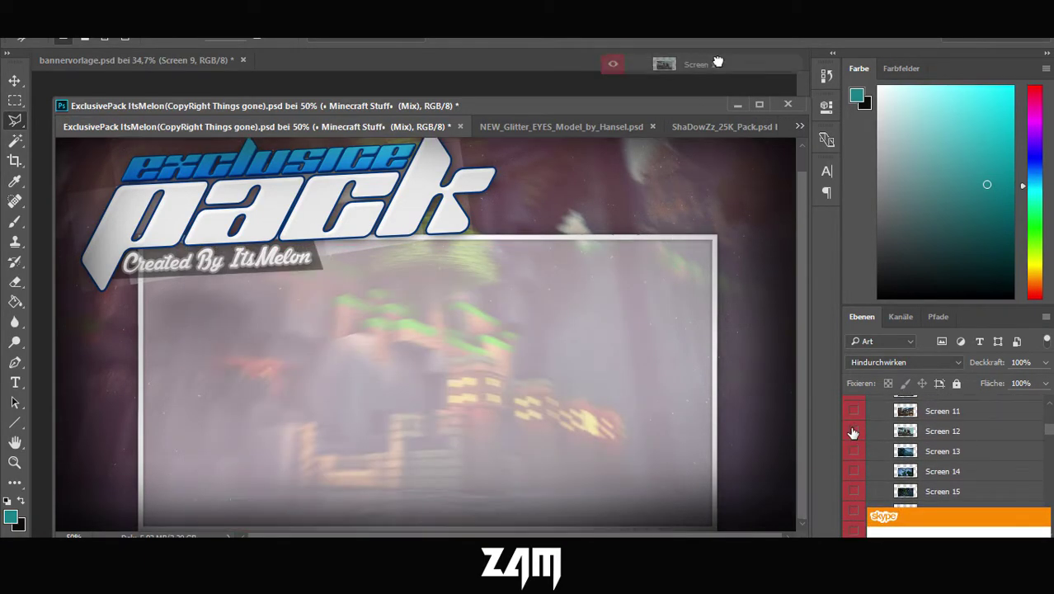
{"action": "mouse_move", "coordinate": [718, 62]}
{"action": "left_mouse_down"}
{"action": "mouse_move", "coordinate": [495, 248]}
{"action": "mouse_move", "coordinate": [744, 224]}
{"action": "mouse_move", "coordinate": [614, 360]}
{"action": "left_mouse_up"}
{"action": "key", "text": "l"}
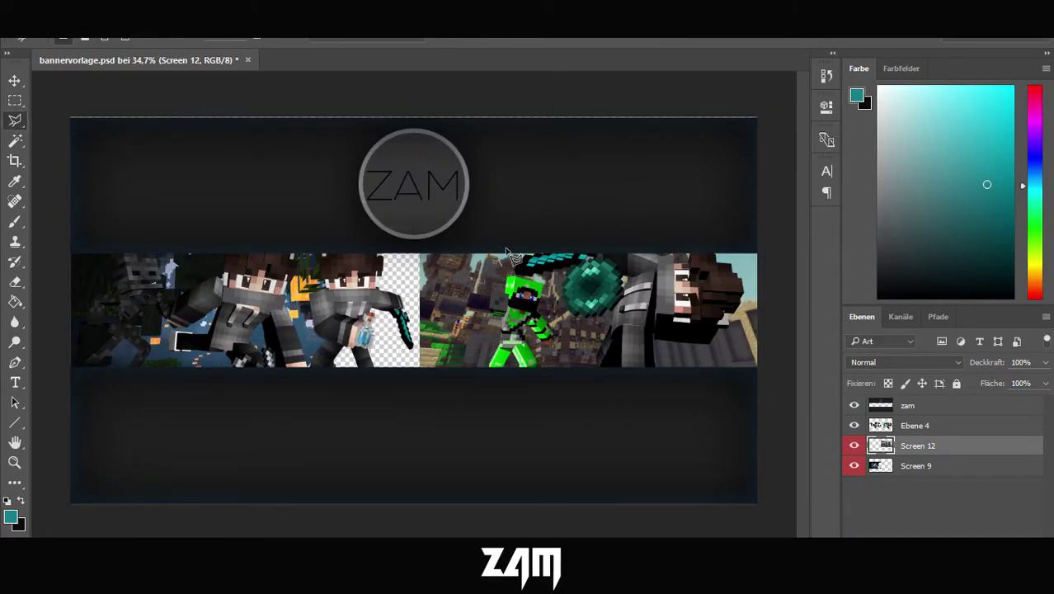
{"action": "left_click", "coordinate": [417, 371]}
{"action": "double_click", "coordinate": [504, 227]}
{"action": "left_click", "coordinate": [538, 224]}
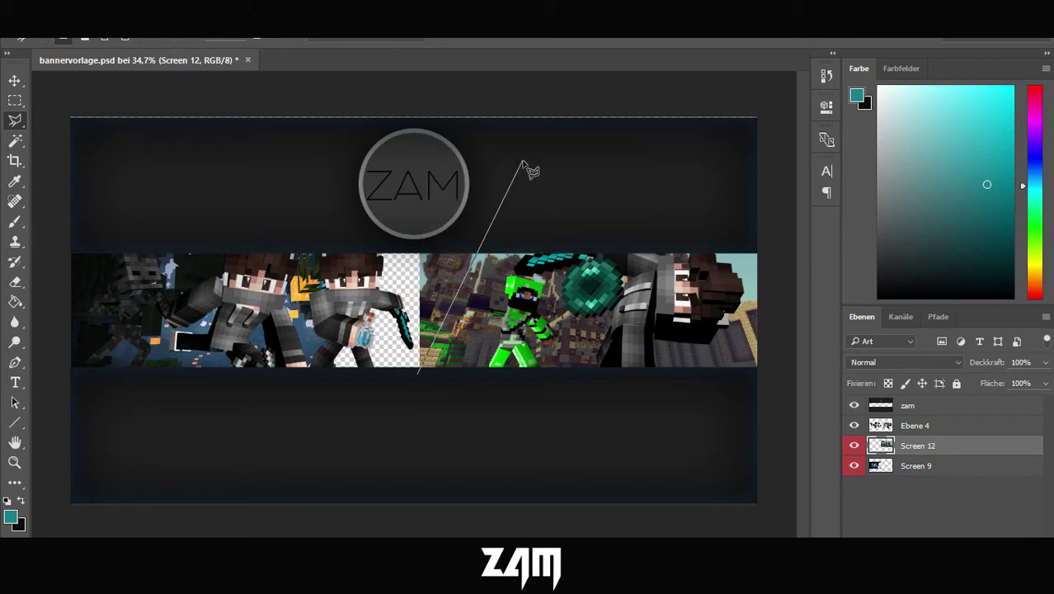
{"action": "double_click", "coordinate": [528, 169]}
{"action": "left_click", "coordinate": [532, 221]}
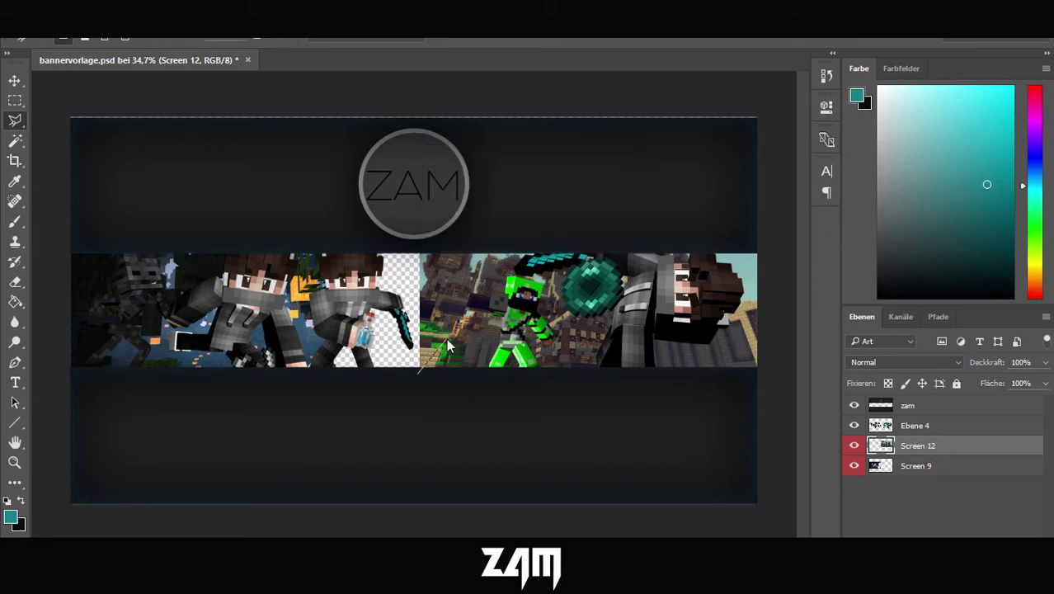
{"action": "double_click", "coordinate": [434, 370]}
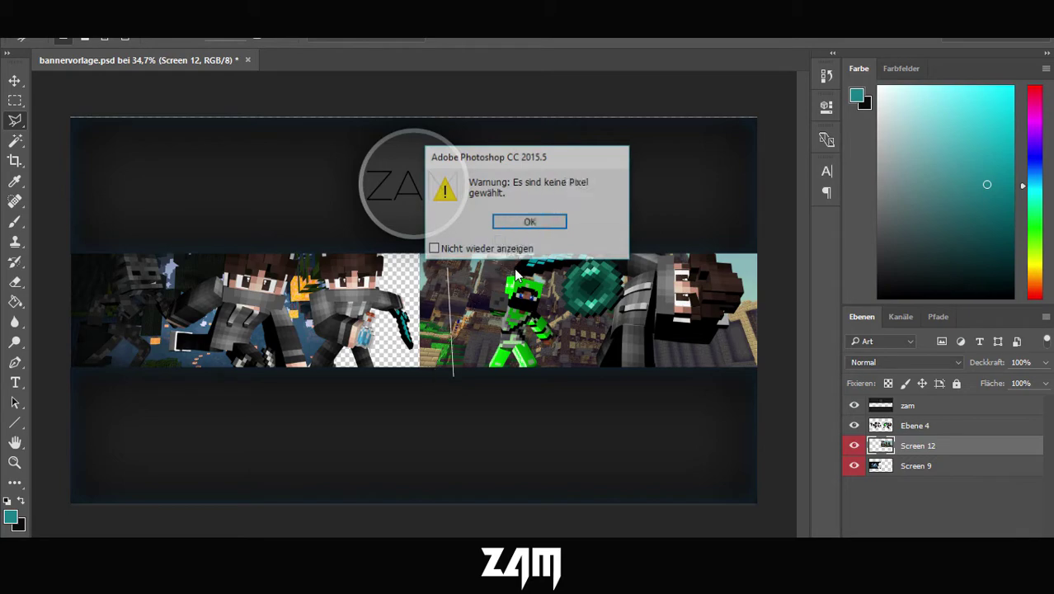
{"action": "left_click", "coordinate": [540, 221]}
- Select the left end of Screen 12 with a slanted polygonal selection, delete it and deselect
{"action": "left_click", "coordinate": [569, 180]}
{"action": "left_click", "coordinate": [364, 176]}
{"action": "left_click", "coordinate": [431, 376]}
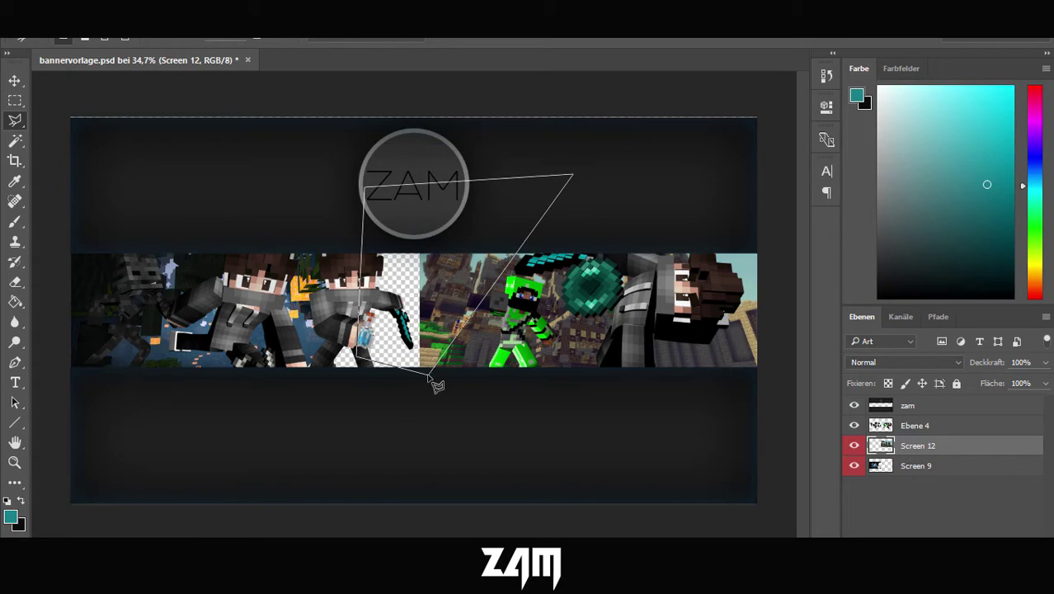
{"action": "key", "text": "Delete"}
{"action": "key", "text": "ctrl+d"}
- Examine further screenshot layers in ExclusivePack, such as Screen 14, for the gap in the middle of the banner
{"action": "scroll", "coordinate": [387, 305], "scroll_direction": "up", "scroll_amount": 2, "text": "alt"}
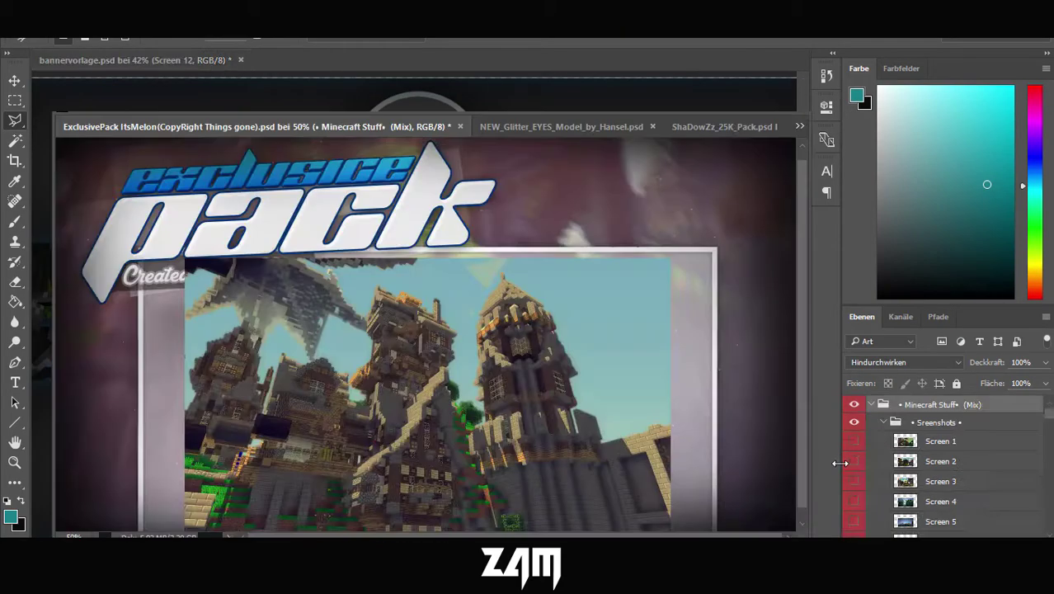
{"action": "left_click", "coordinate": [359, 511]}
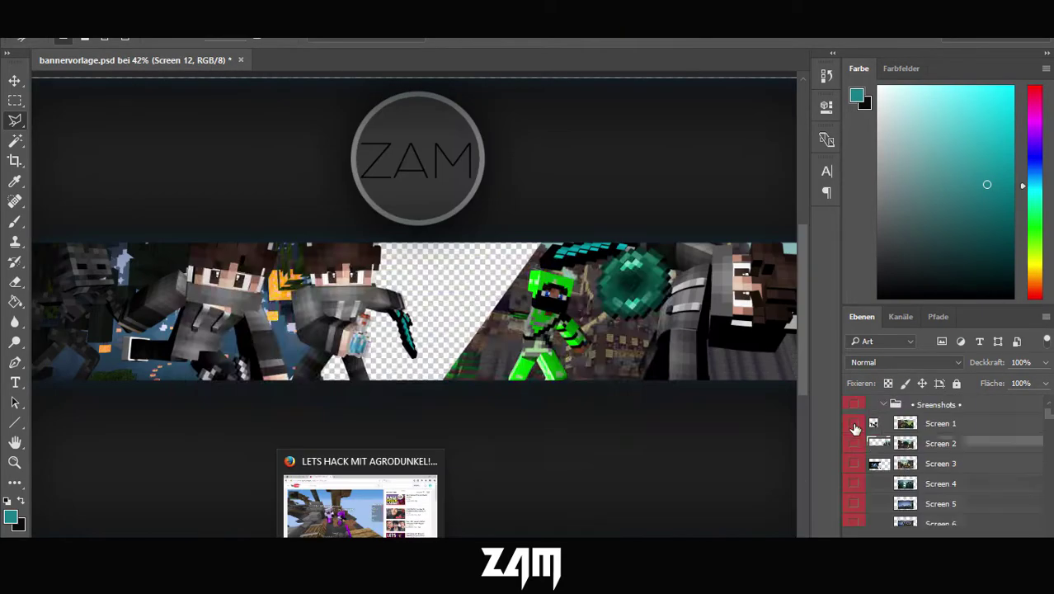
{"action": "scroll", "coordinate": [854, 428], "scroll_direction": "down", "scroll_amount": 3}
{"action": "left_click", "coordinate": [852, 489]}
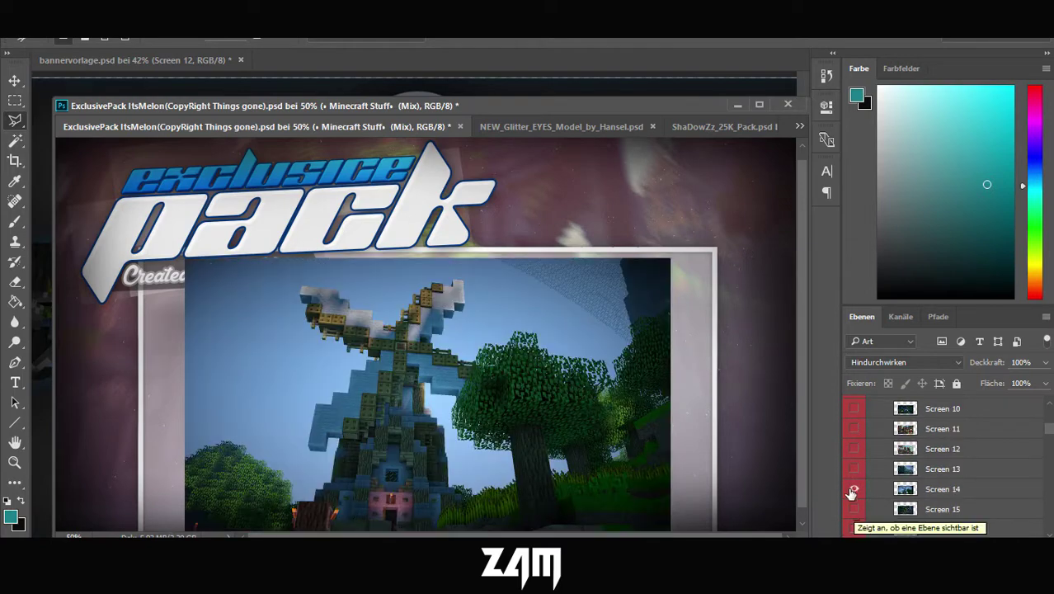
{"action": "left_click", "coordinate": [852, 488]}
{"action": "scroll", "coordinate": [855, 511], "scroll_direction": "down", "scroll_amount": 3}
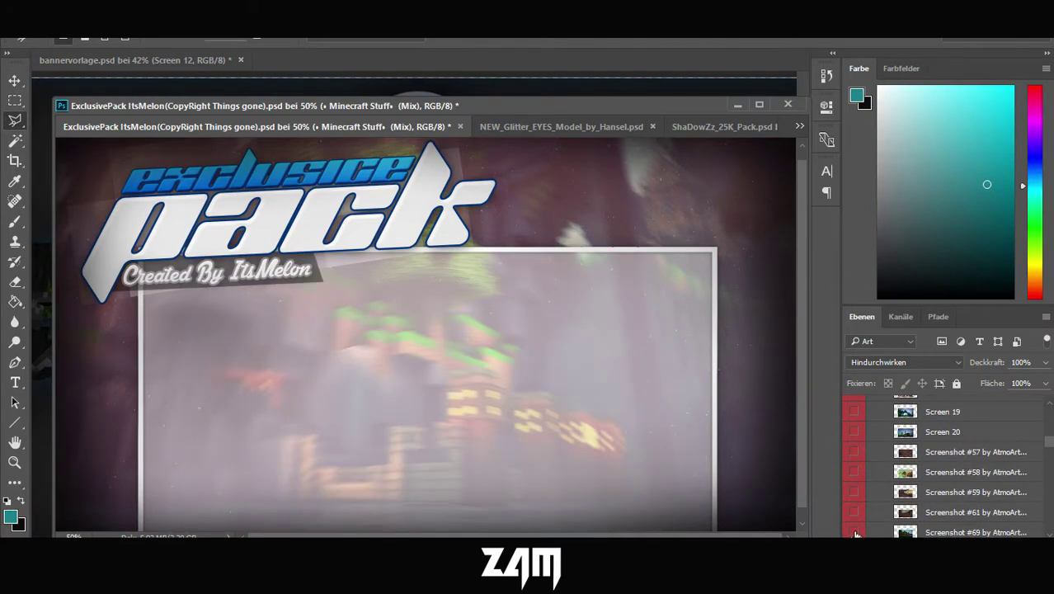
{"action": "scroll", "coordinate": [855, 503], "scroll_direction": "down", "scroll_amount": 3}
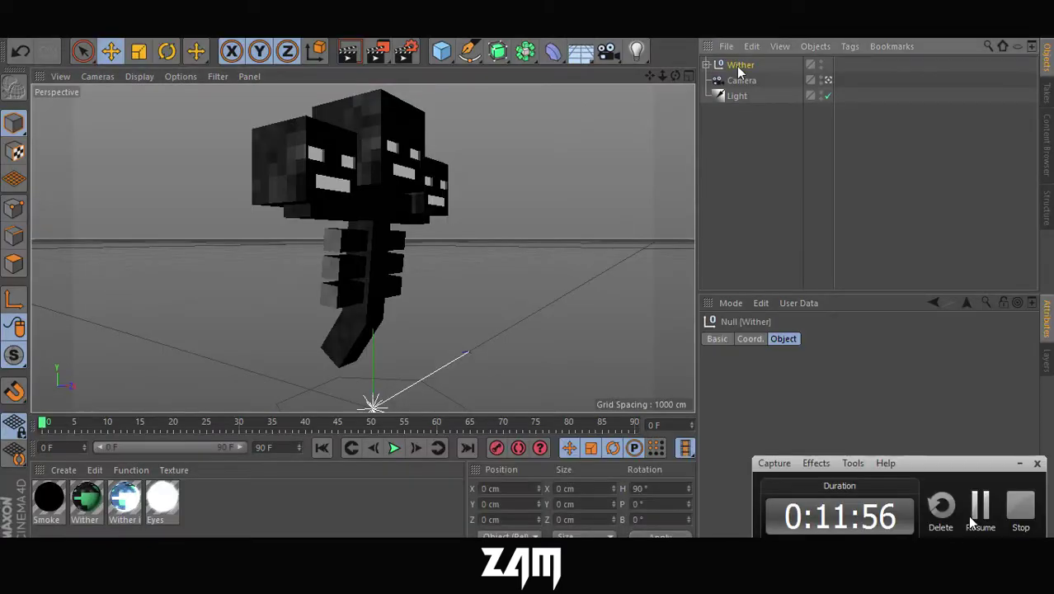
- Switch to Cinema 4D, pose the wither by rotating its body parts including Bone 3 and Bone 1, and open the render's save settings
{"action": "key", "text": "r"}
{"action": "left_click_drag", "start_coordinate": [354, 346], "coordinate": [320, 373]}
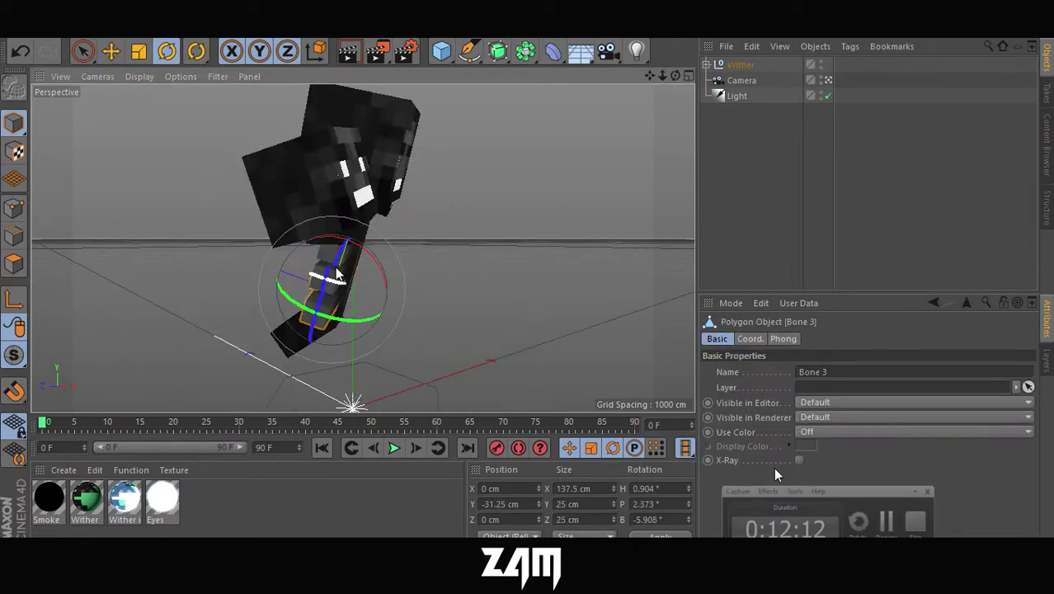
{"action": "left_click_drag", "start_coordinate": [353, 259], "coordinate": [350, 251]}
{"action": "left_click_drag", "start_coordinate": [352, 252], "coordinate": [361, 248]}
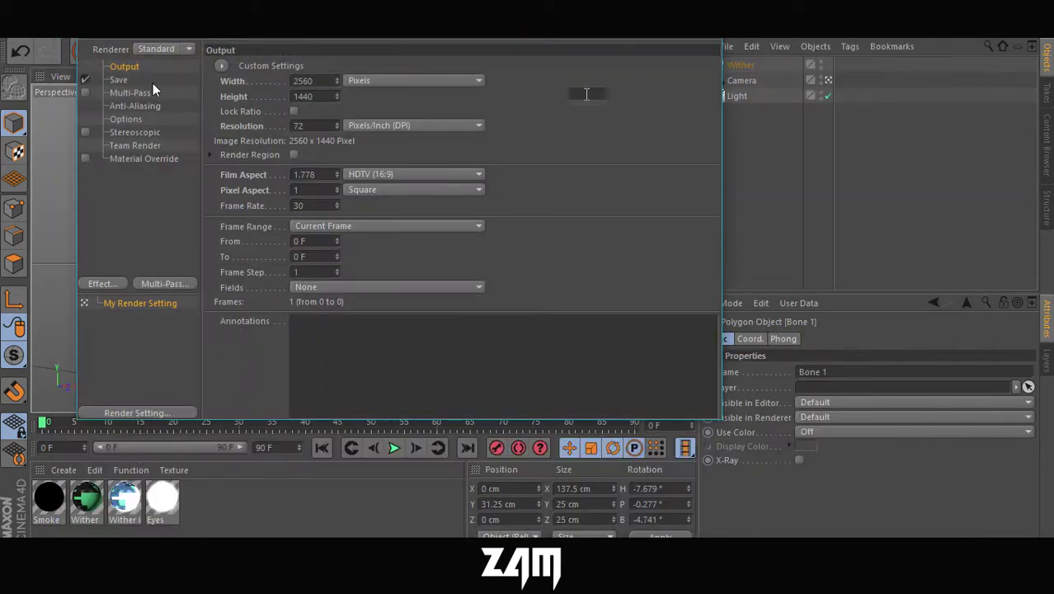
{"action": "left_click", "coordinate": [153, 81]}
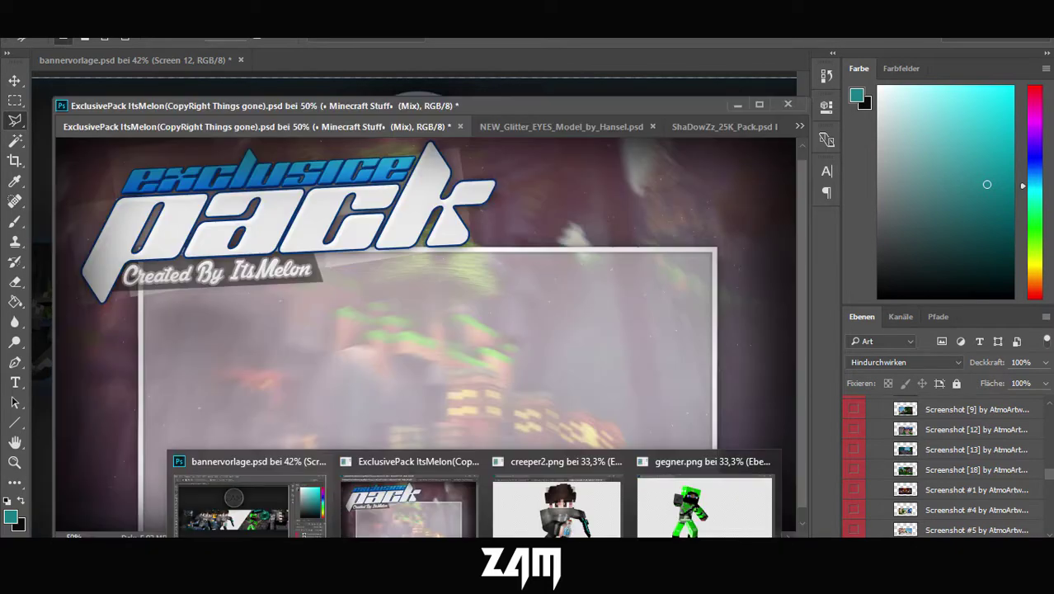
- Switch back to the banner in Photoshop, open prison8629202.jpg and select the whole image
{"action": "left_click", "coordinate": [264, 503]}
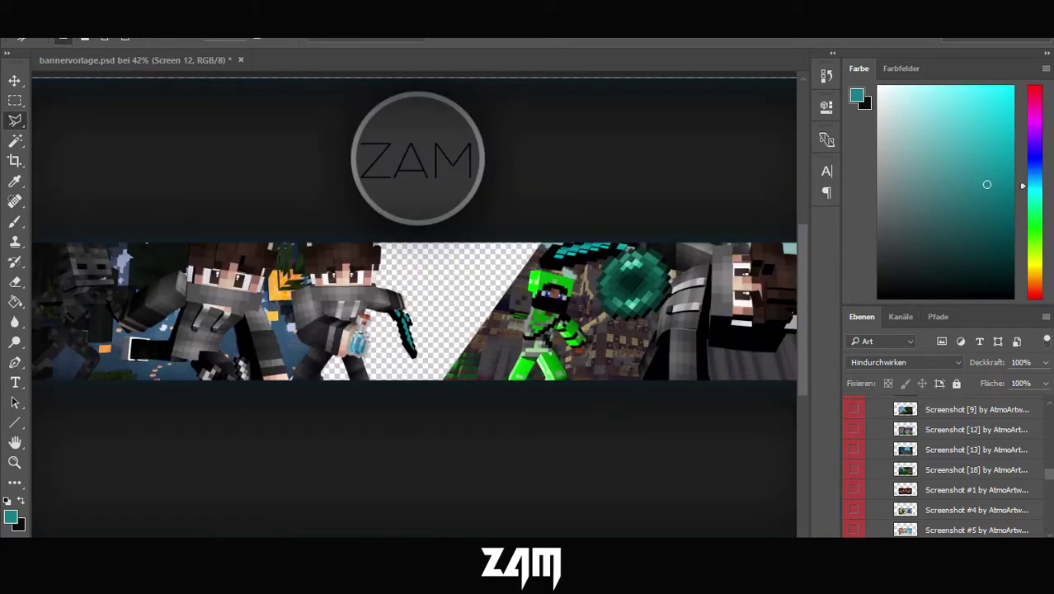
{"action": "key", "text": "ctrl+o"}
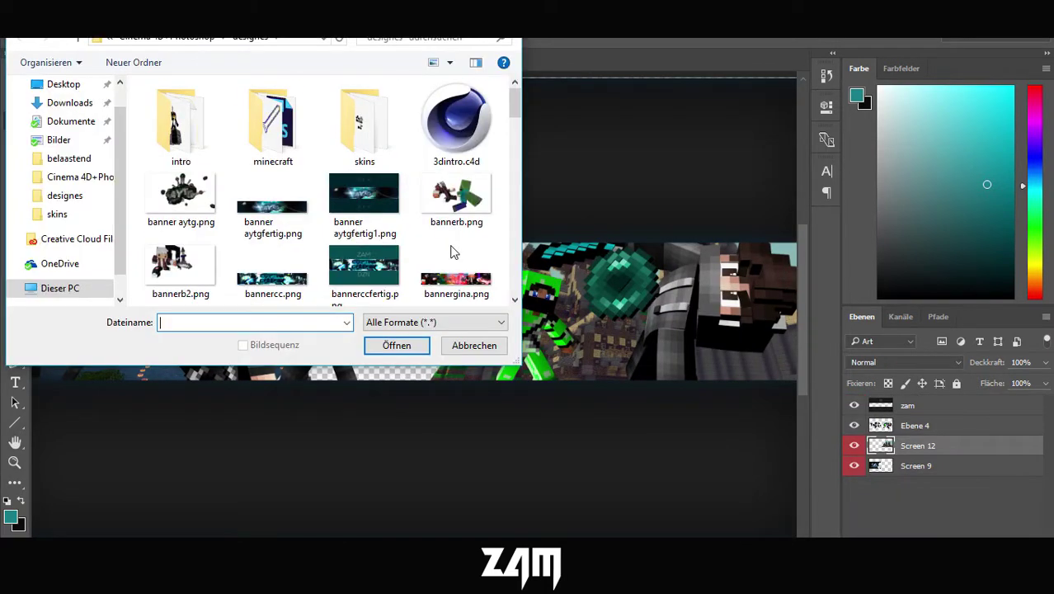
{"action": "scroll", "coordinate": [348, 132], "scroll_direction": "down", "scroll_amount": 5}
{"action": "key", "text": "Escape"}
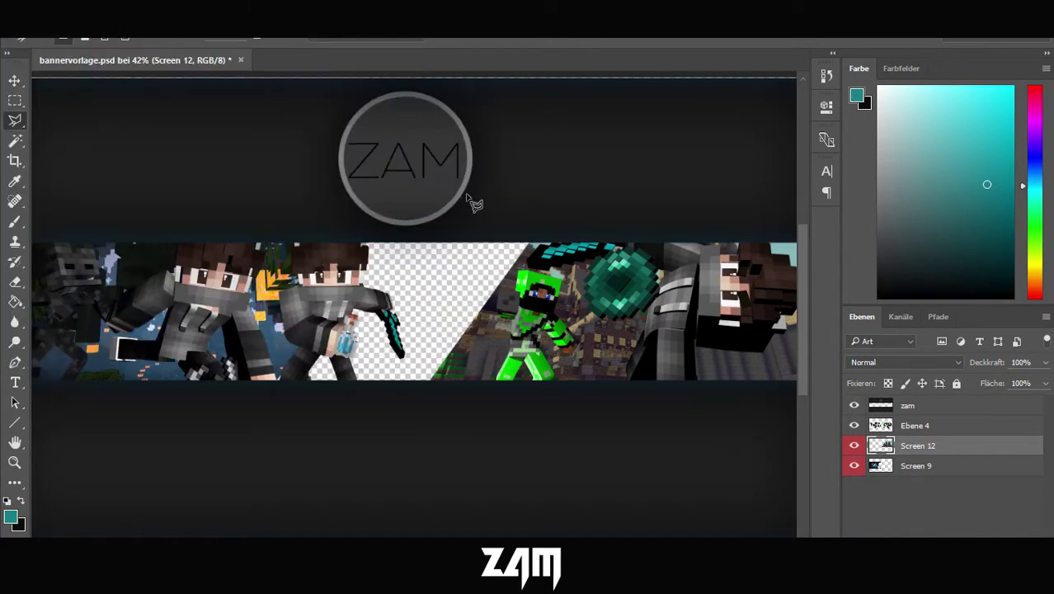
{"action": "key", "text": "m"}
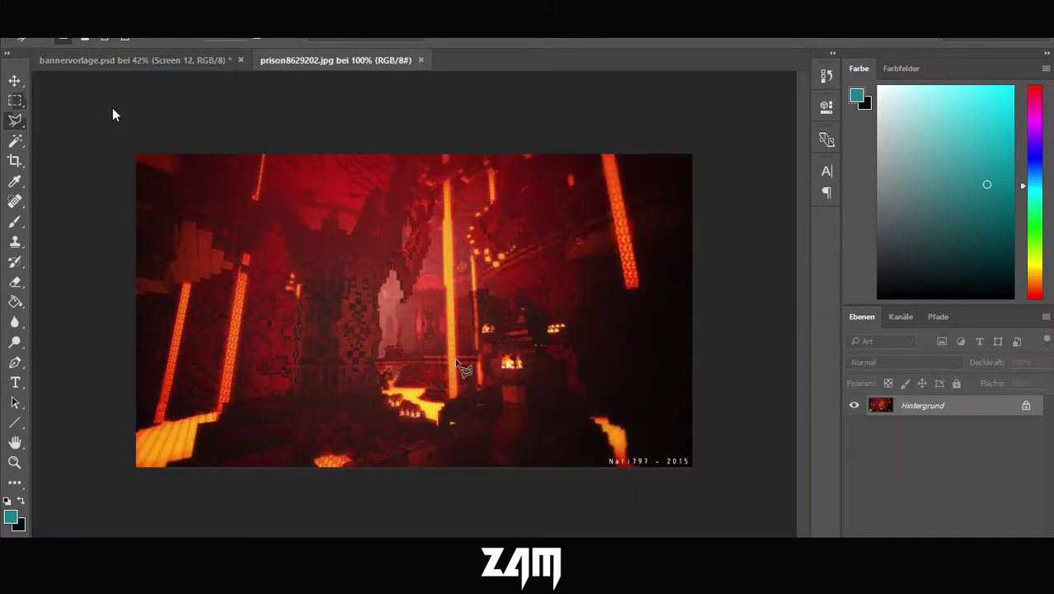
{"action": "left_click_drag", "start_coordinate": [136, 154], "coordinate": [691, 467]}
- Paste the red prison image into the middle of the banner strip and move its layer below Screen 9
{"action": "key", "text": "ctrl+Tab"}
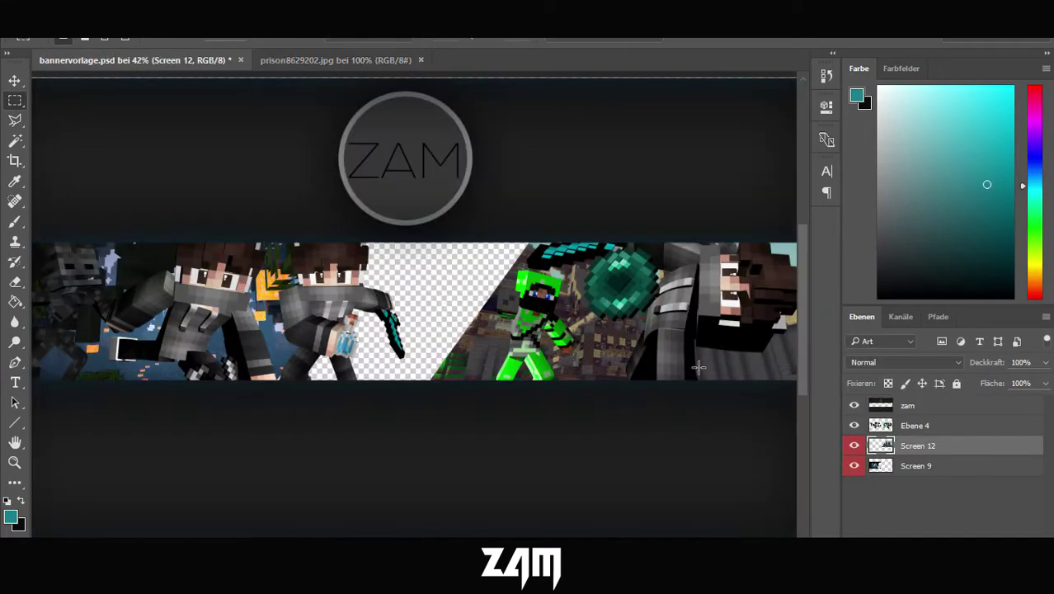
{"action": "key", "text": "ctrl+v"}
{"action": "key", "text": "ctrl+t"}
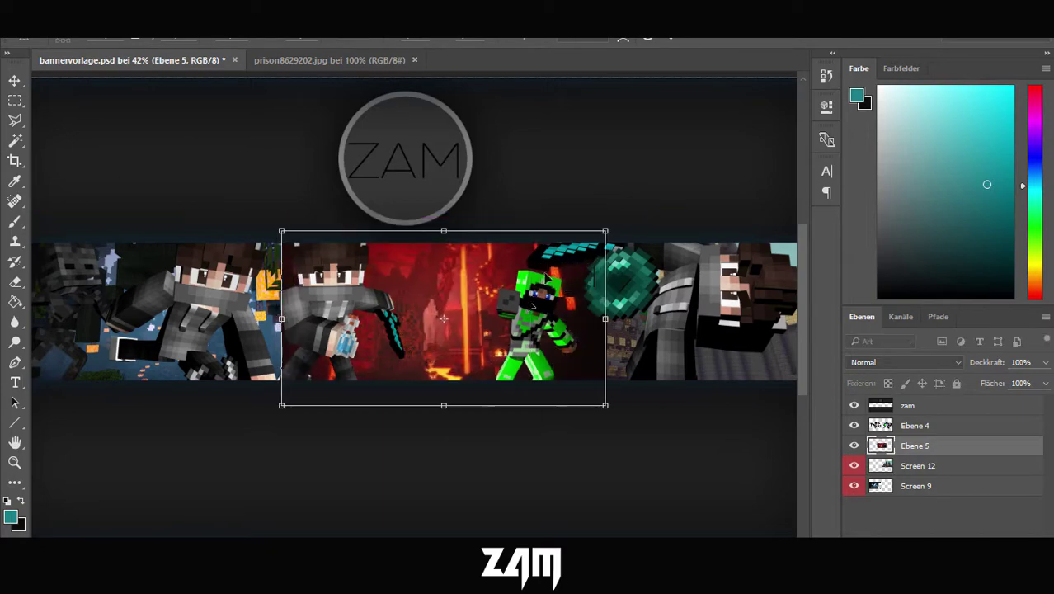
{"action": "key", "text": "Return"}
{"action": "left_click_drag", "start_coordinate": [925, 445], "coordinate": [919, 491]}
{"action": "scroll", "coordinate": [537, 397], "scroll_direction": "down", "scroll_amount": 1, "text": "alt"}
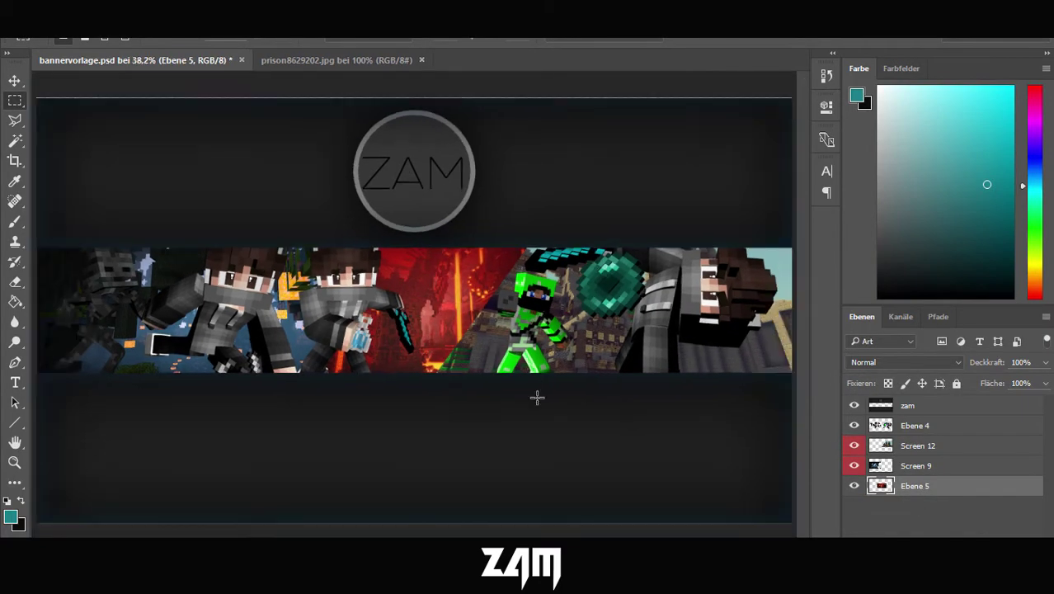
- Open gegner2.png and copy its wither render into the banner document, directly above the red prison image's layer
{"action": "left_click", "coordinate": [21, 18]}
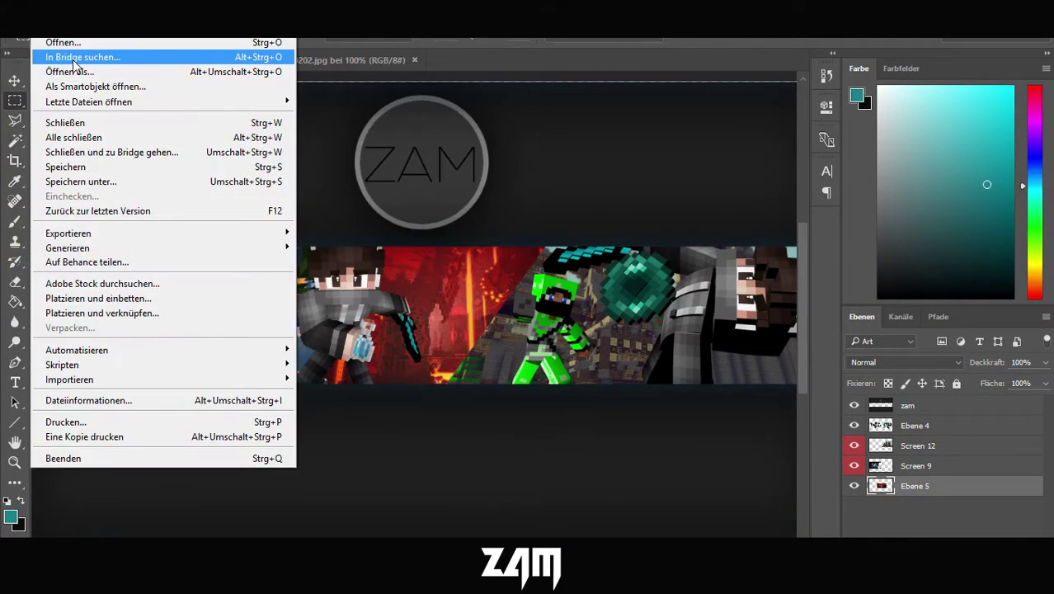
{"action": "left_click", "coordinate": [45, 38]}
{"action": "type", "text": "g"}
{"action": "left_click", "coordinate": [190, 352]}
{"action": "key", "text": "Return"}
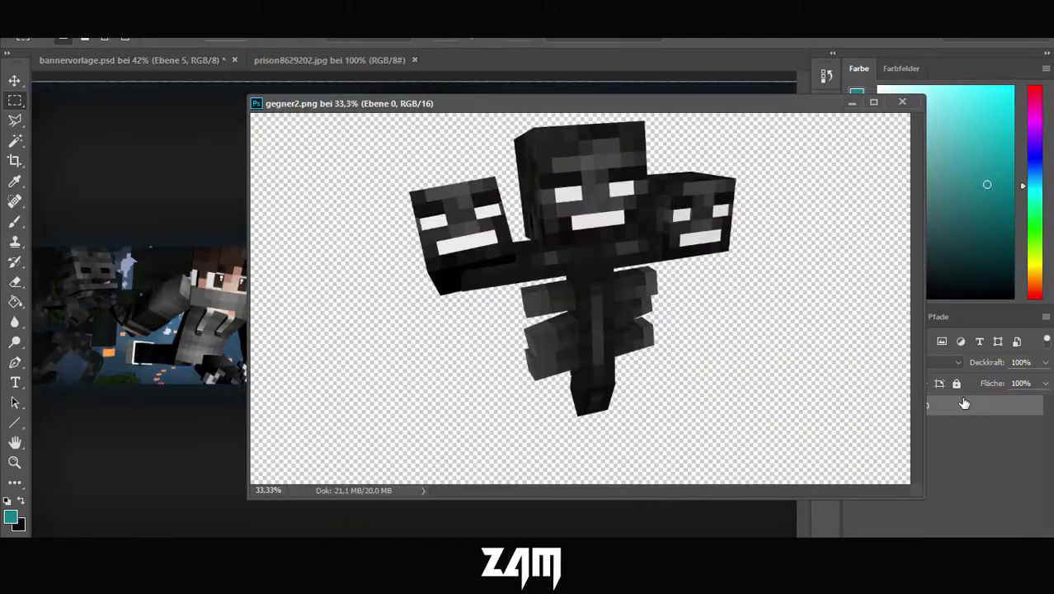
{"action": "left_click_drag", "start_coordinate": [964, 402], "coordinate": [456, 345]}
- Scale the wither down and place it in the red section between the potion-holding character and the green character
{"action": "key", "text": "ctrl+t"}
{"action": "left_click_drag", "start_coordinate": [668, 146], "coordinate": [449, 292]}
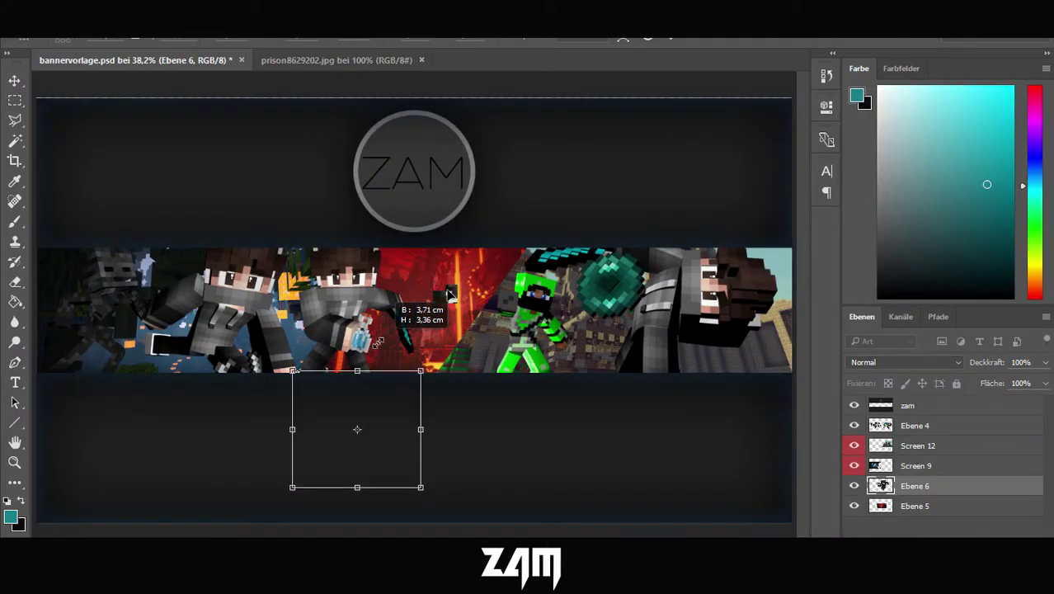
{"action": "right_click", "coordinate": [451, 291]}
{"action": "left_click", "coordinate": [581, 497]}
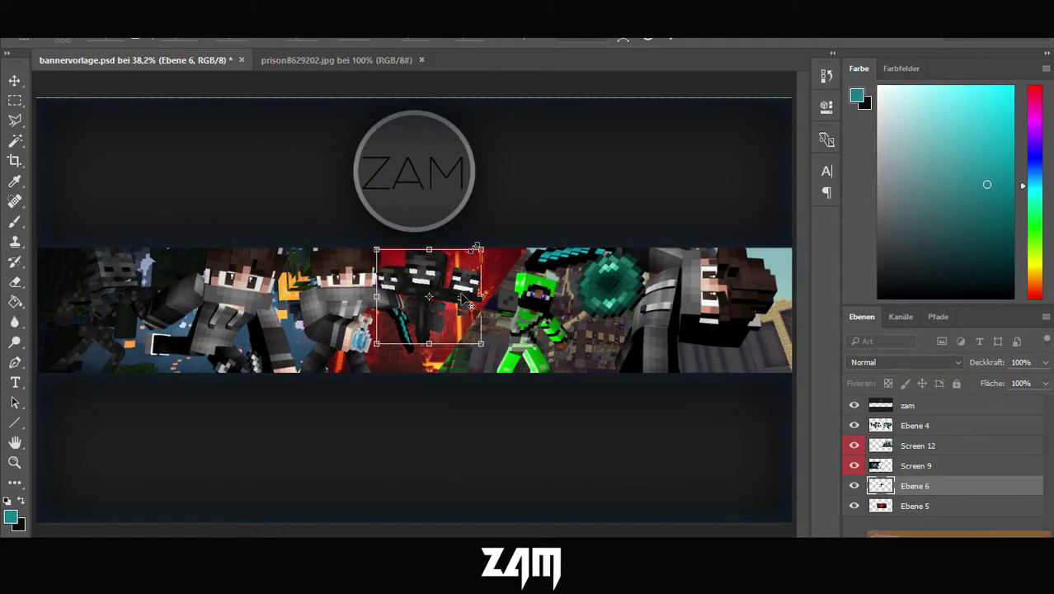
{"action": "key", "text": "Return"}
{"action": "key", "text": "m"}
- Place the wither's layer below Ebene 4 and merge Screen 12, Screen 9 and Ebene 5 into one background layer
{"action": "scroll", "coordinate": [562, 343], "scroll_direction": "up", "scroll_amount": 1, "text": "alt"}
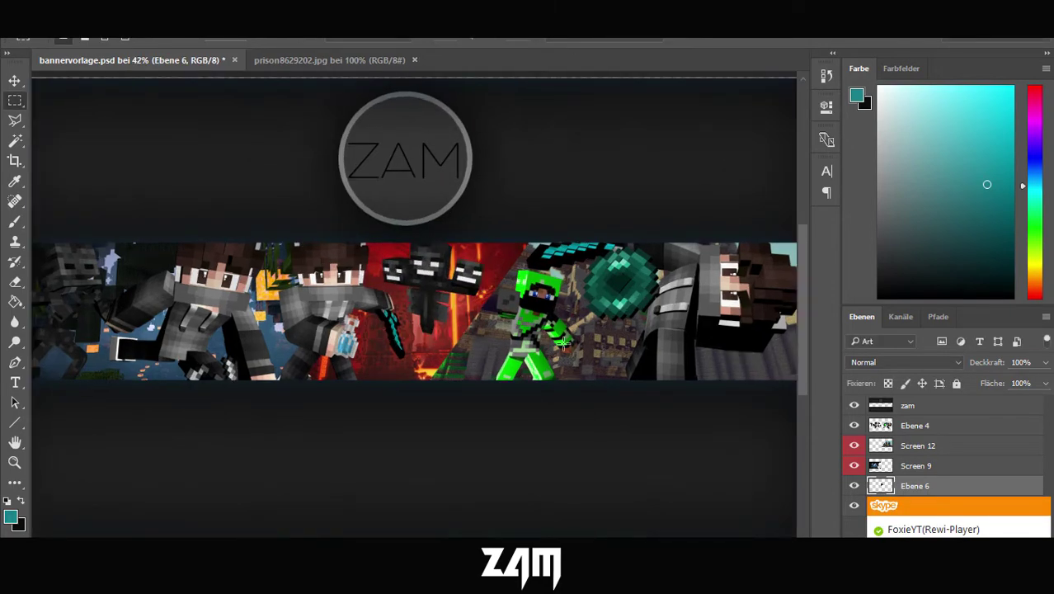
{"action": "scroll", "coordinate": [563, 343], "scroll_direction": "down", "scroll_amount": 1, "text": "alt"}
{"action": "right_click", "coordinate": [911, 482]}
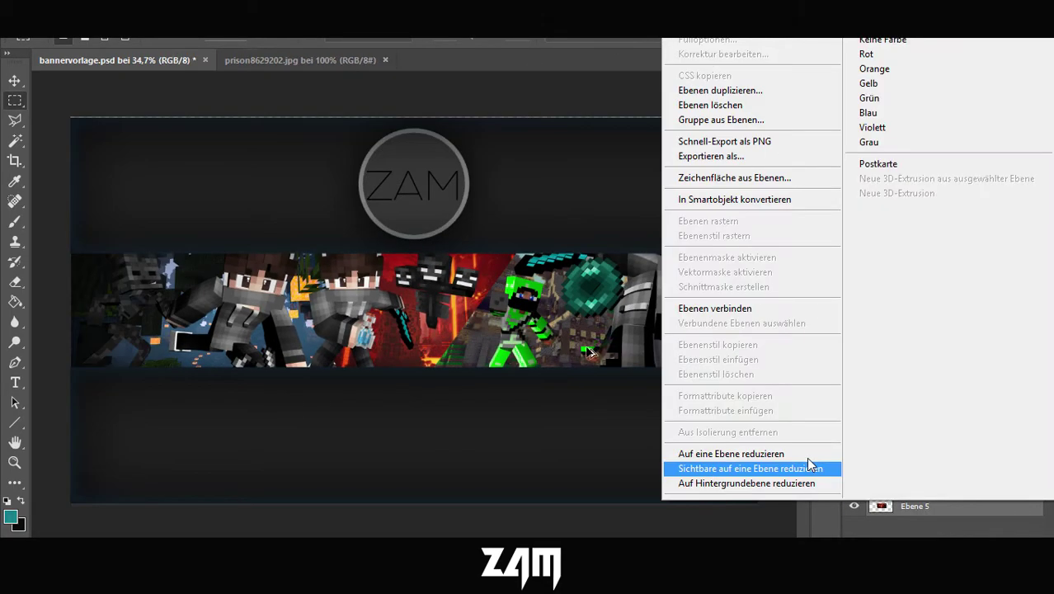
{"action": "left_click", "coordinate": [806, 462]}
{"action": "key", "text": "u"}
{"action": "scroll", "coordinate": [473, 315], "scroll_direction": "up", "scroll_amount": 5, "text": "alt"}
{"action": "left_click_drag", "start_coordinate": [406, 409], "coordinate": [559, 195]}
{"action": "left_click", "coordinate": [154, 38]}
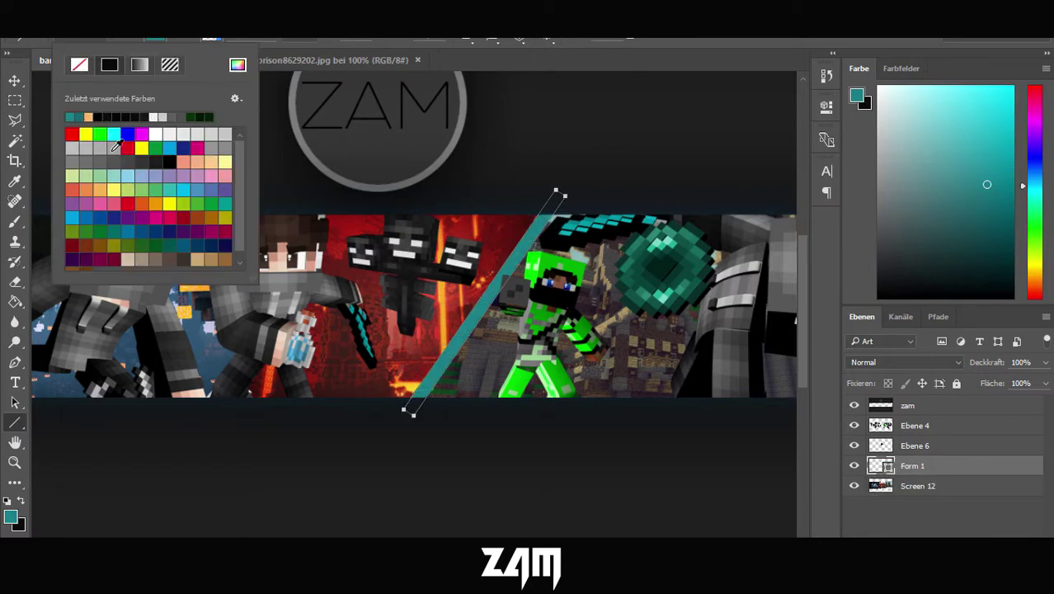
{"action": "key", "text": "Escape"}
{"action": "key", "text": "ctrl+z"}
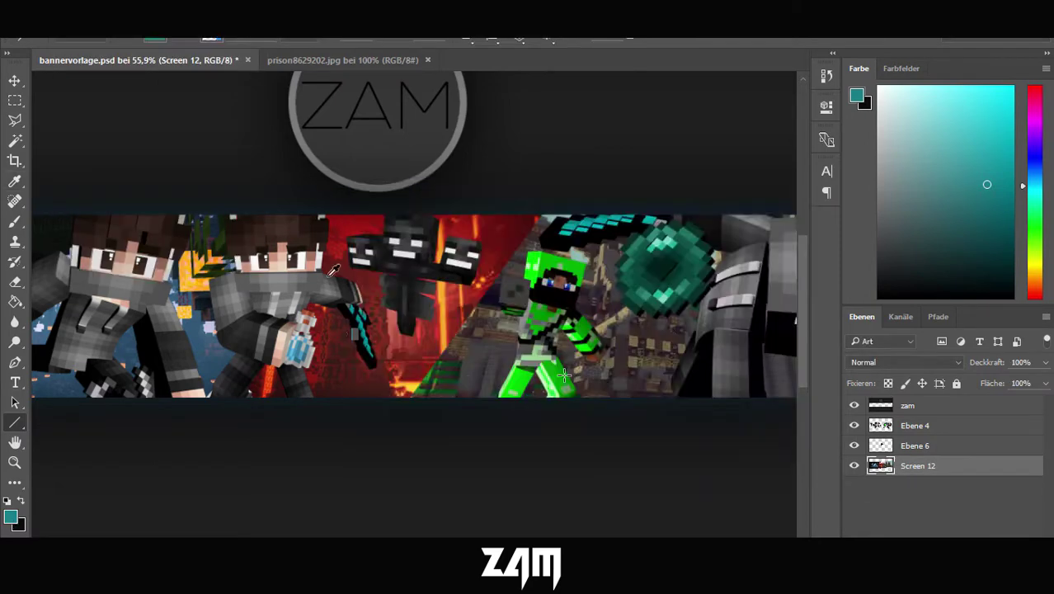
- Draw a dark red diagonal line over the cut between the red prison image and the right screenshot, and rasterize it
{"action": "left_click_drag", "start_coordinate": [412, 403], "coordinate": [456, 363]}
{"action": "left_click_drag", "start_coordinate": [410, 404], "coordinate": [566, 188]}
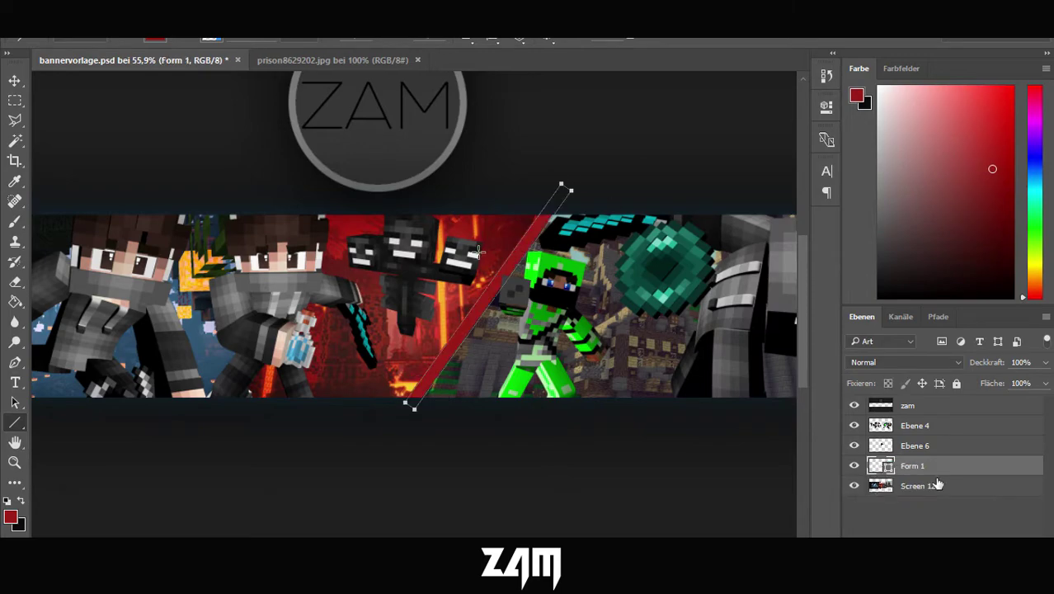
{"action": "scroll", "coordinate": [478, 252], "scroll_direction": "down", "scroll_amount": 3, "text": "alt"}
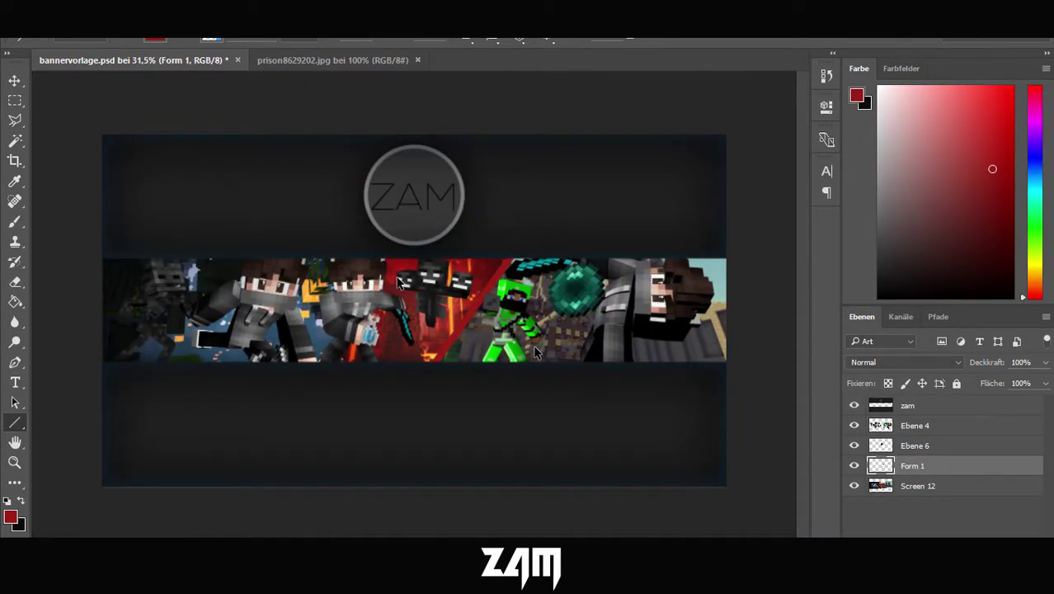
{"action": "scroll", "coordinate": [760, 343], "scroll_direction": "up", "scroll_amount": 1, "text": "alt"}
{"action": "left_click", "coordinate": [971, 432]}
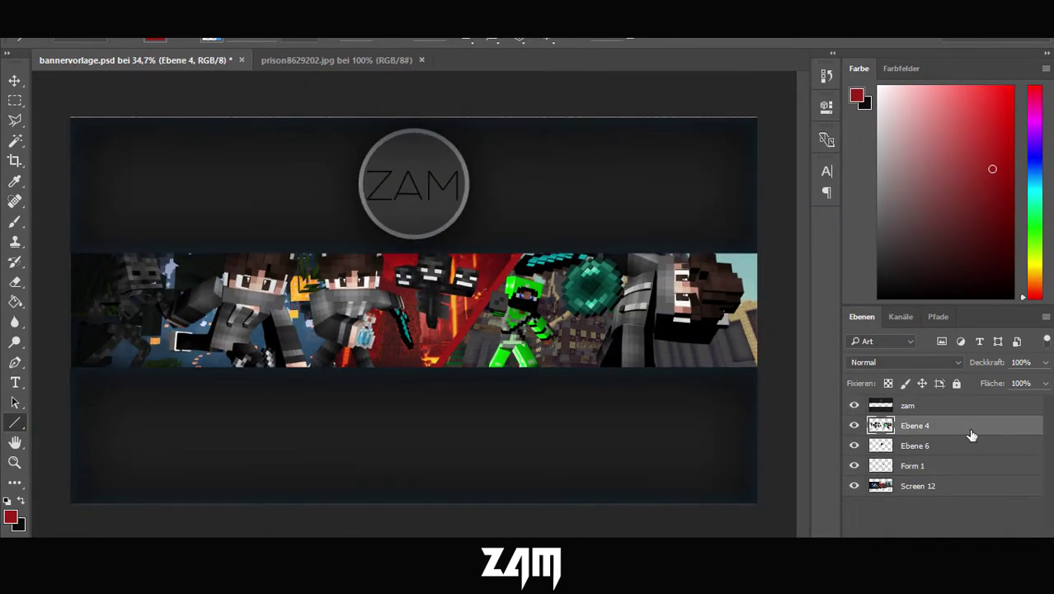
{"action": "key", "text": "ctrl+u"}
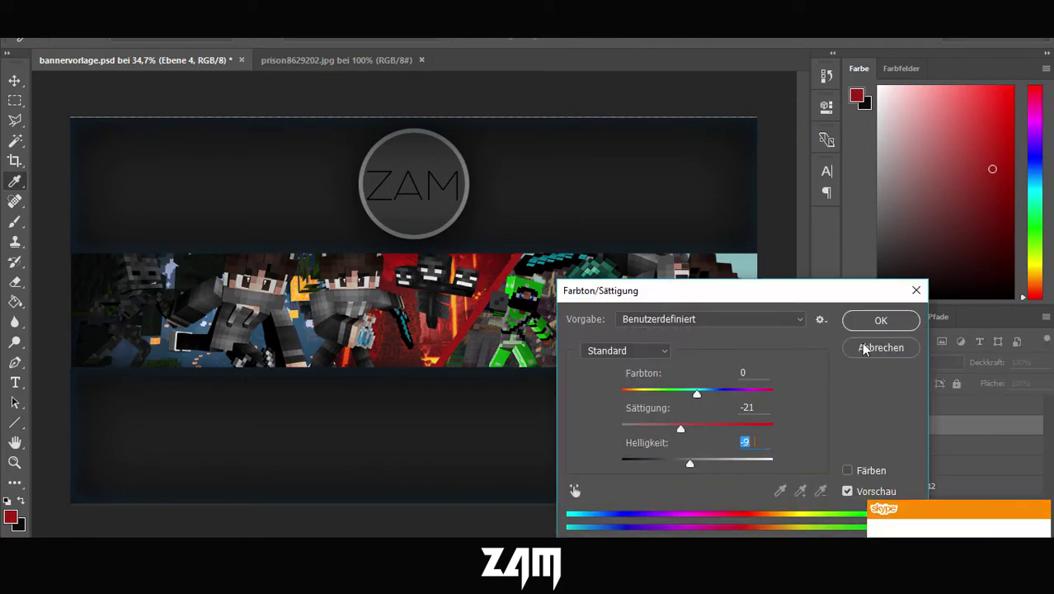
{"action": "left_click", "coordinate": [876, 347]}
- Merge the character layer Ebene 4 and the wither layer Ebene 6 into one layer
{"action": "right_click", "coordinate": [907, 425]}
{"action": "left_click", "coordinate": [619, 517]}
{"action": "right_click", "coordinate": [956, 434]}
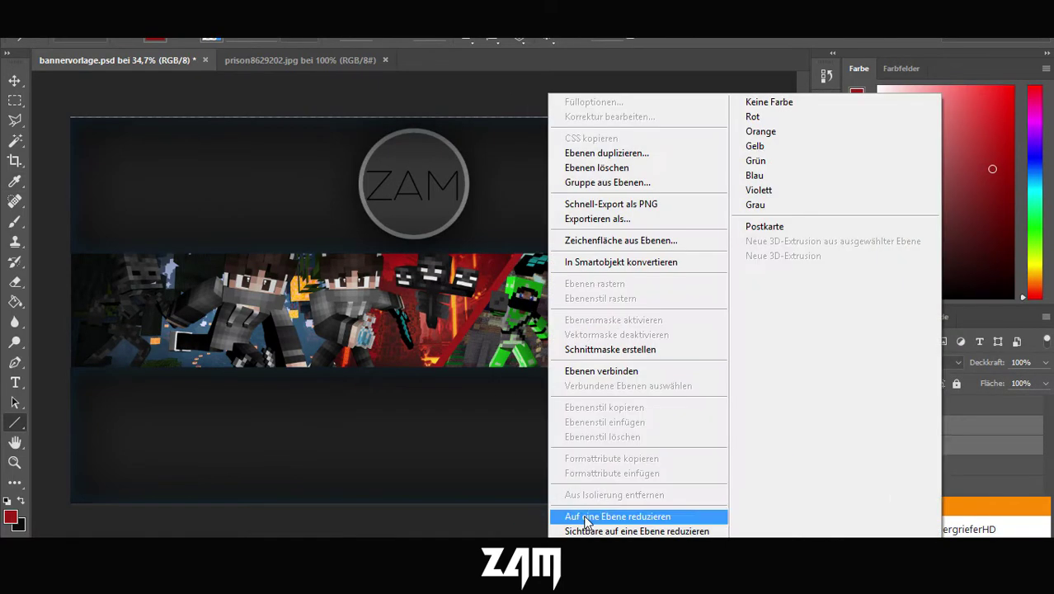
{"action": "left_click", "coordinate": [559, 514]}
- Put a copy of the wither on its own layer above the characters and paint its silhouette dark red
{"action": "scroll", "coordinate": [431, 279], "scroll_direction": "up", "scroll_amount": 4, "text": "alt"}
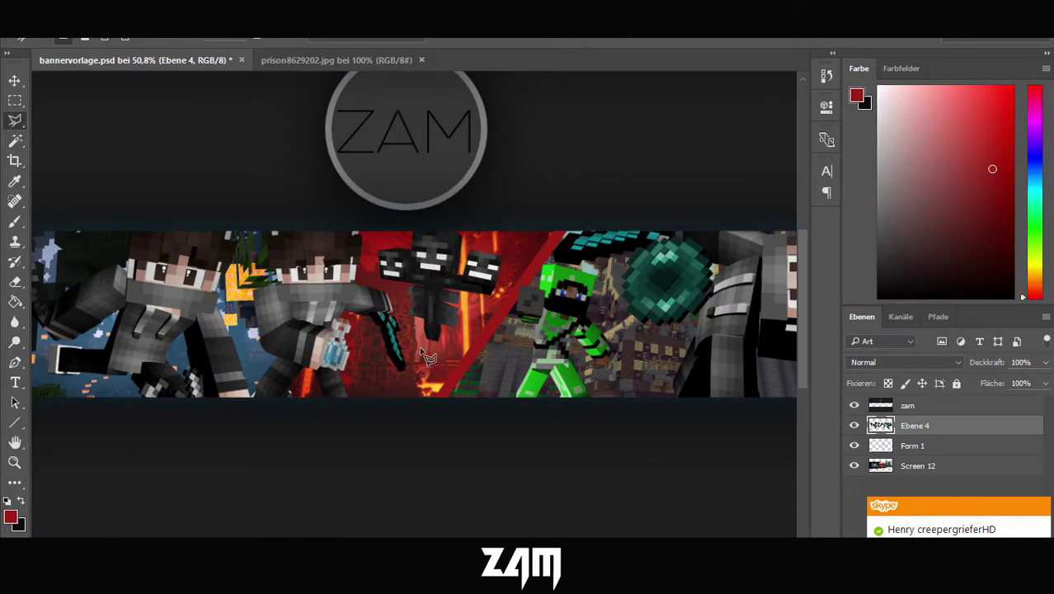
{"action": "scroll", "coordinate": [487, 322], "scroll_direction": "down", "scroll_amount": 2, "text": "alt"}
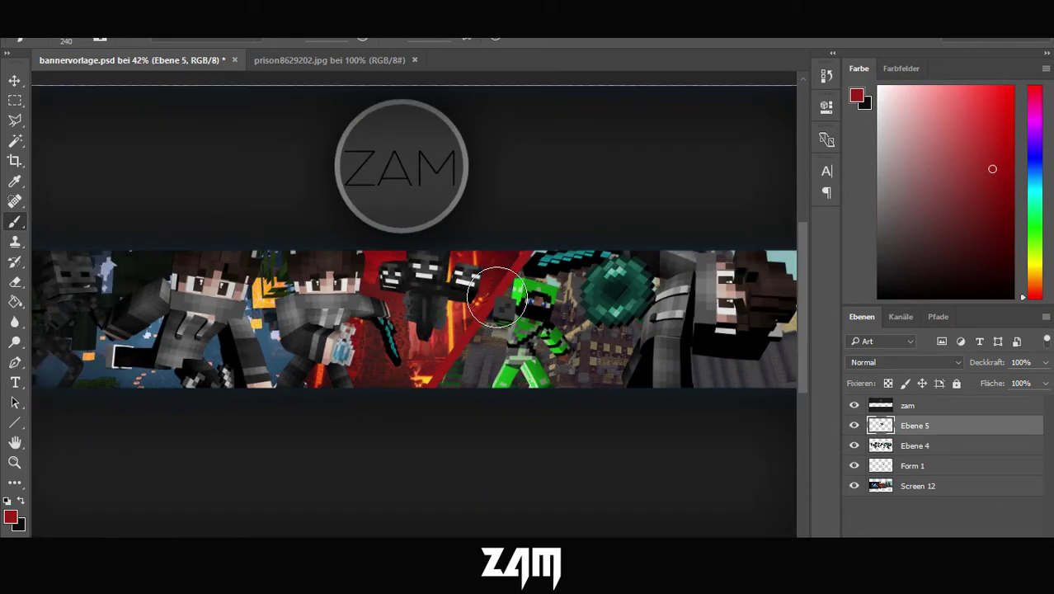
{"action": "scroll", "coordinate": [458, 288], "scroll_direction": "up", "scroll_amount": 4, "text": "alt"}
{"action": "left_click_drag", "start_coordinate": [428, 318], "coordinate": [434, 320]}
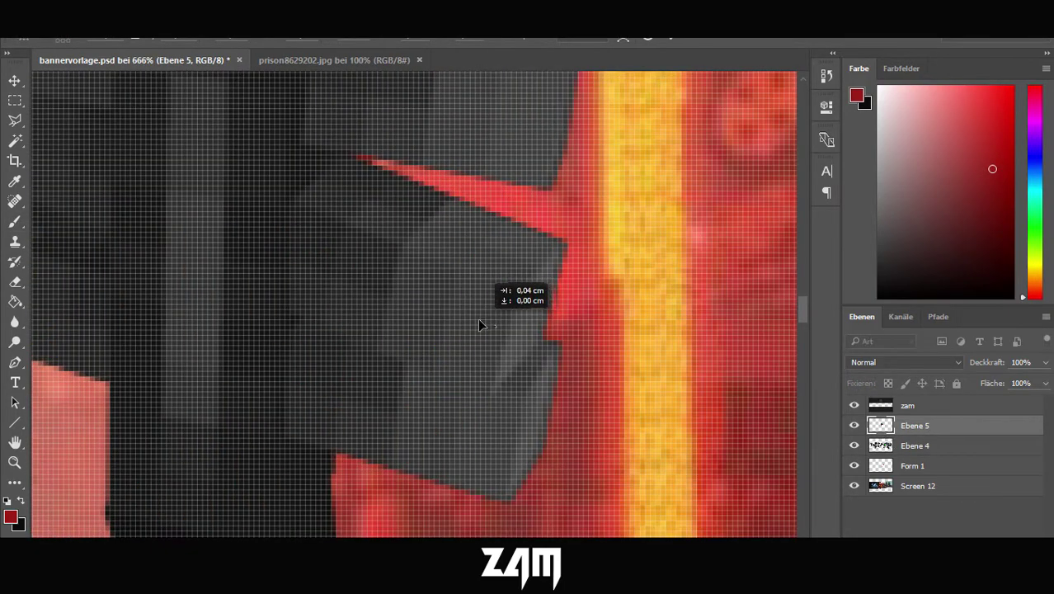
{"action": "scroll", "coordinate": [486, 316], "scroll_direction": "down", "scroll_amount": 6, "text": "alt"}
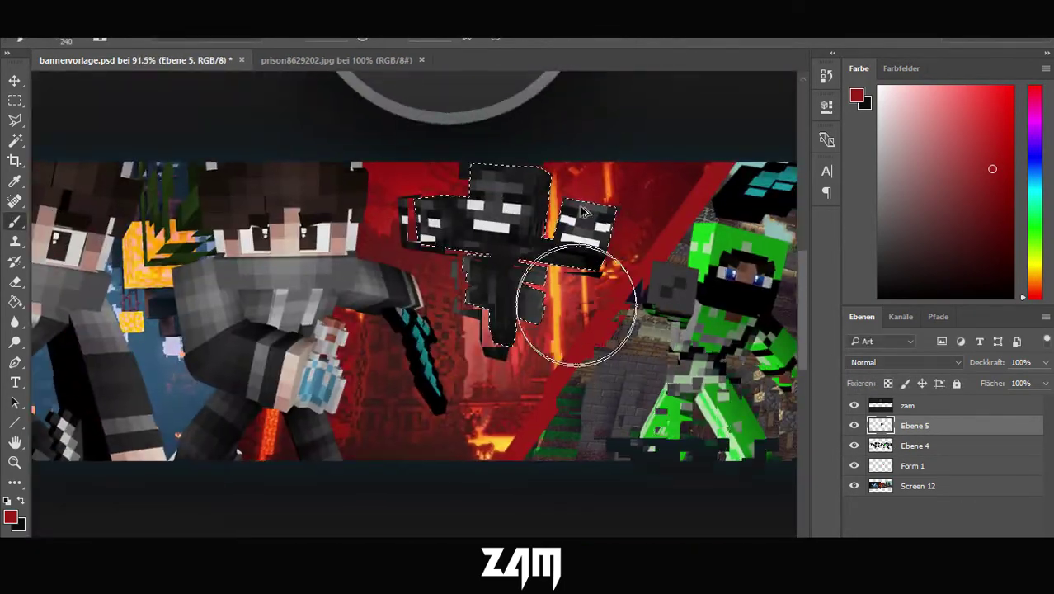
{"action": "scroll", "coordinate": [552, 306], "scroll_direction": "down", "scroll_amount": 1, "text": "alt"}
{"action": "mouse_move", "coordinate": [560, 247]}
{"action": "left_mouse_down"}
{"action": "mouse_move", "coordinate": [529, 165]}
{"action": "mouse_move", "coordinate": [486, 251]}
{"action": "left_mouse_up"}
{"action": "key", "text": "ctrl+d"}
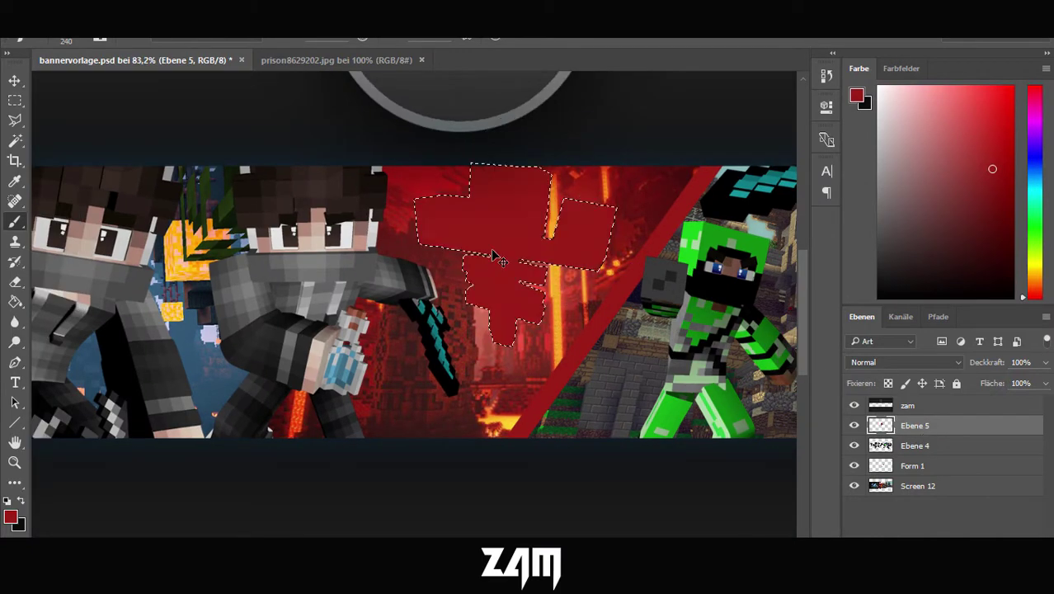
- Set the red wither layer's blend mode to Ineinanderkopieren and its opacity to 56%
{"action": "key", "text": "shift+alt+o"}
{"action": "scroll", "coordinate": [495, 280], "scroll_direction": "down", "scroll_amount": 5, "text": "alt"}
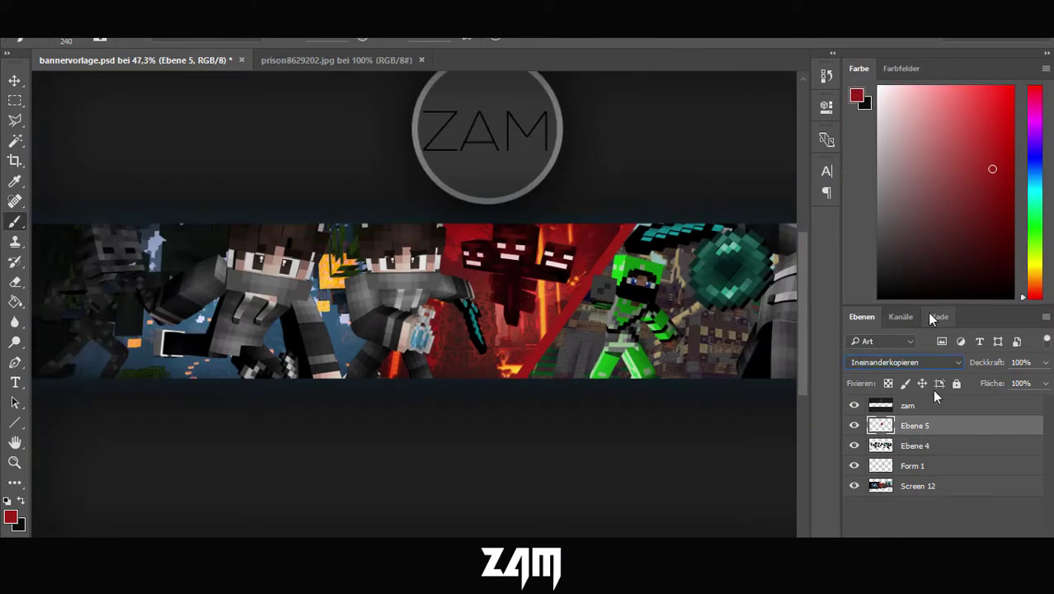
{"action": "left_click_drag", "start_coordinate": [986, 362], "coordinate": [956, 362]}
{"action": "scroll", "coordinate": [472, 249], "scroll_direction": "up", "scroll_amount": 1}
{"action": "scroll", "coordinate": [471, 249], "scroll_direction": "down", "scroll_amount": 2, "text": "alt"}
{"action": "scroll", "coordinate": [471, 249], "scroll_direction": "up", "scroll_amount": 3, "text": "alt"}
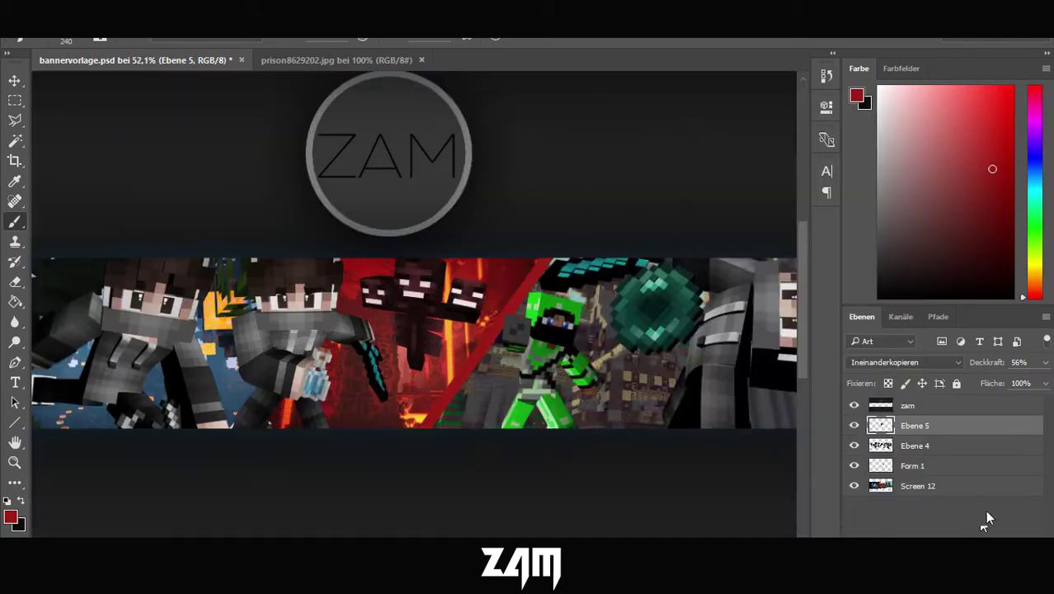
- Add a new layer in Linear abw. (Add.) mode and paint a cyan glow over the ender pearl
{"action": "right_click", "coordinate": [986, 519]}
{"action": "key", "text": "ctrl+shift+alt+n"}
{"action": "left_click", "coordinate": [904, 362]}
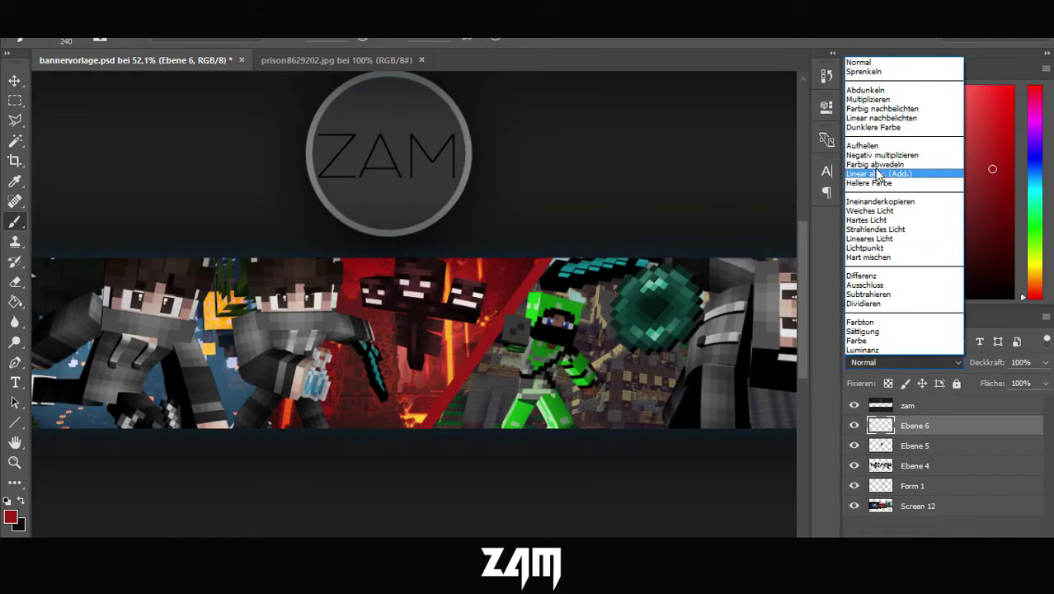
{"action": "left_click", "coordinate": [876, 173]}
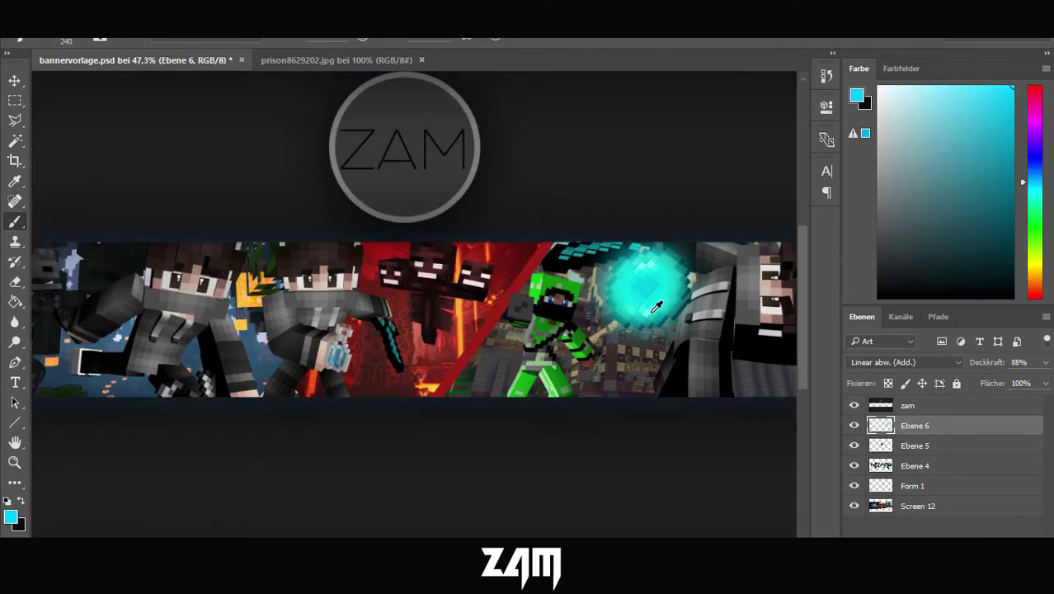
- Change the cyan glow layer's blend mode to Farbig abwedeln and its opacity to 69%
{"action": "left_click", "coordinate": [904, 361]}
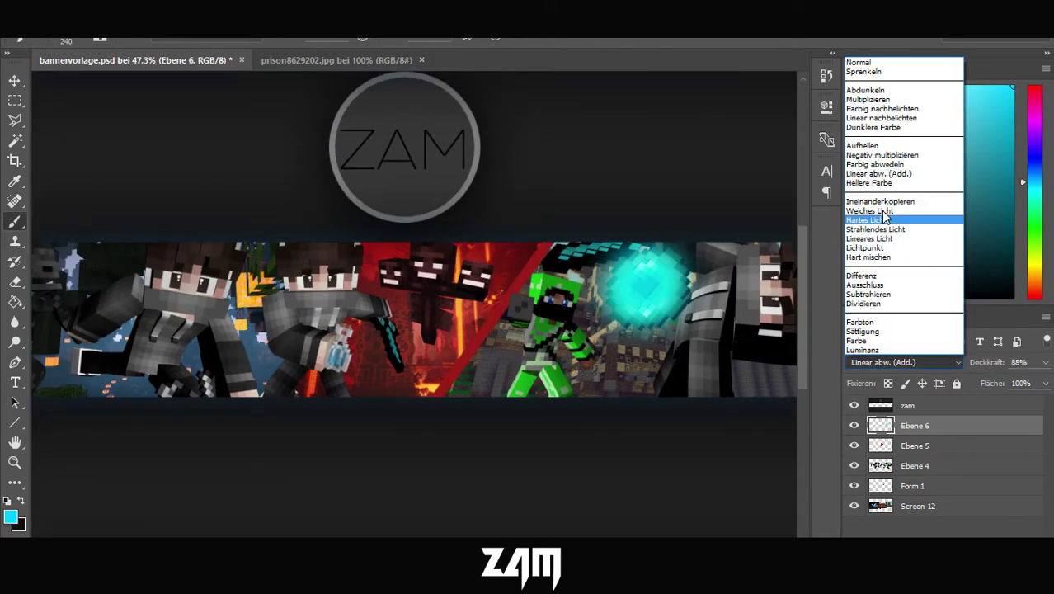
{"action": "left_click", "coordinate": [895, 169]}
{"action": "left_click_drag", "start_coordinate": [988, 362], "coordinate": [979, 363]}
- Set the brush size to 113 px and paint cyan glow over the potion and the diamond sword beside the wither
{"action": "scroll", "coordinate": [440, 348], "scroll_direction": "up", "scroll_amount": 3, "text": "alt"}
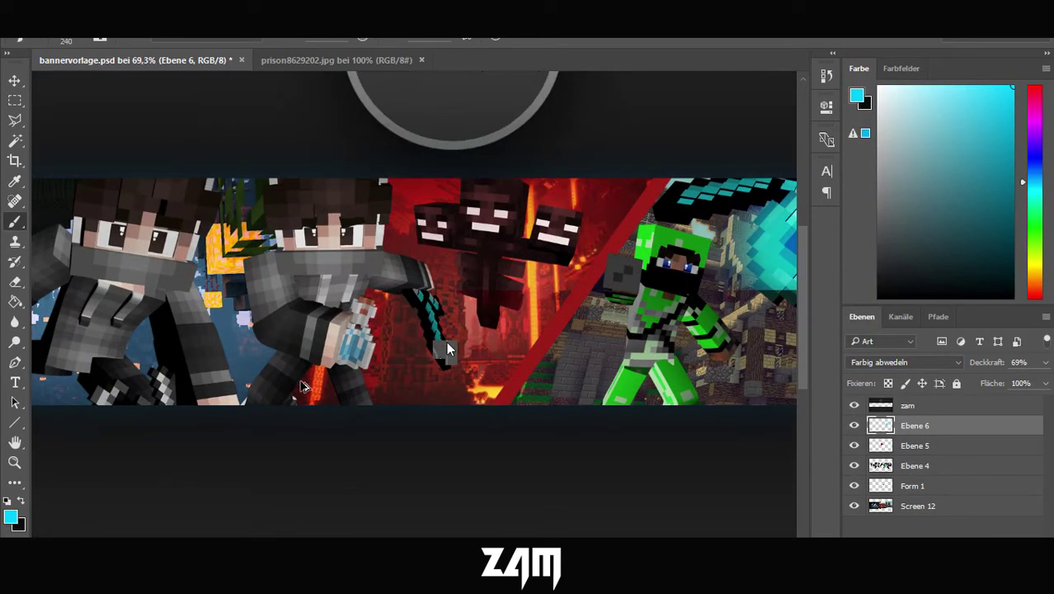
{"action": "scroll", "coordinate": [440, 348], "scroll_direction": "up", "scroll_amount": 3, "text": "alt"}
{"action": "right_click", "coordinate": [388, 321]}
{"action": "key", "text": "Escape"}
{"action": "scroll", "coordinate": [552, 341], "scroll_direction": "down", "scroll_amount": 5, "text": "alt"}
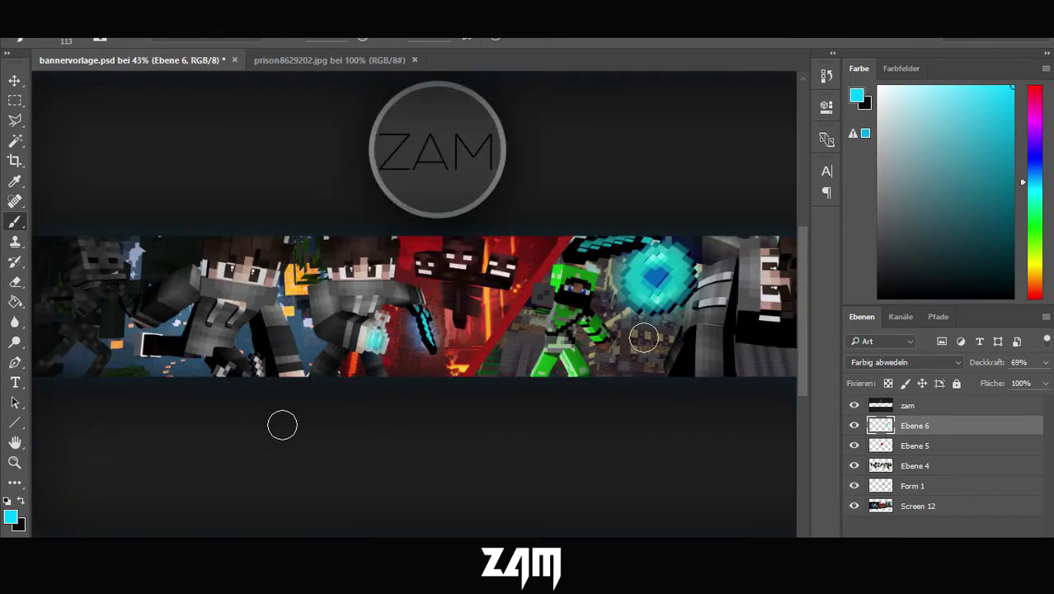
- Add a new layer and outline pointed light beams from the eyes of the wither's middle head with the Polygonal Lasso
{"action": "scroll", "coordinate": [503, 288], "scroll_direction": "up", "scroll_amount": 8, "text": "alt"}
{"action": "scroll", "coordinate": [631, 376], "scroll_direction": "up", "scroll_amount": 1, "text": "alt"}
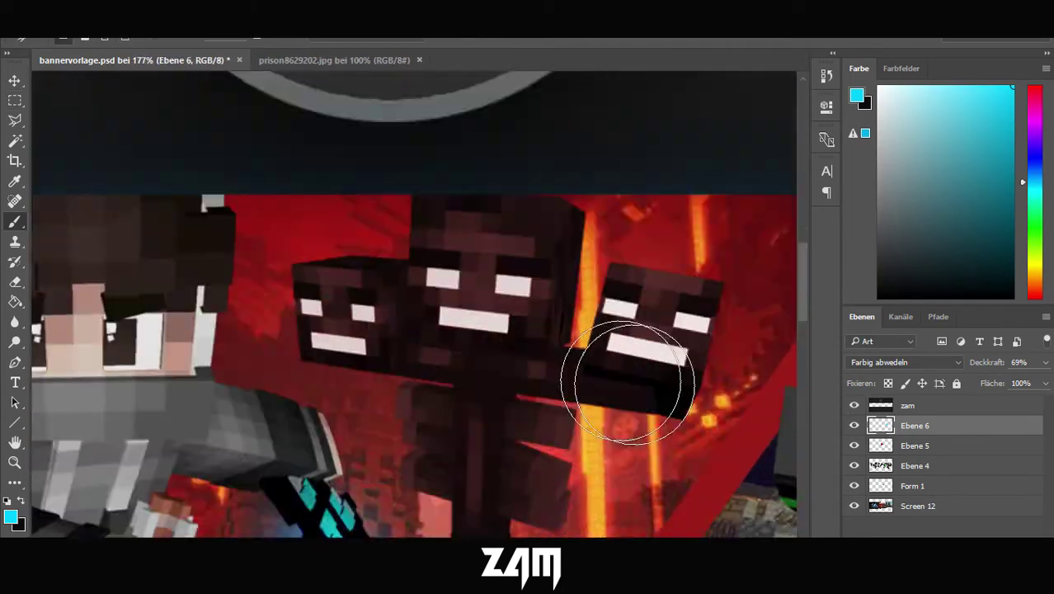
{"action": "scroll", "coordinate": [390, 338], "scroll_direction": "down", "scroll_amount": 4, "text": "alt"}
{"action": "key", "text": "l"}
{"action": "key", "text": "ctrl+shift+alt+n"}
{"action": "scroll", "coordinate": [390, 338], "scroll_direction": "up", "scroll_amount": 4, "text": "alt"}
{"action": "left_click", "coordinate": [442, 339]}
{"action": "left_click", "coordinate": [302, 370]}
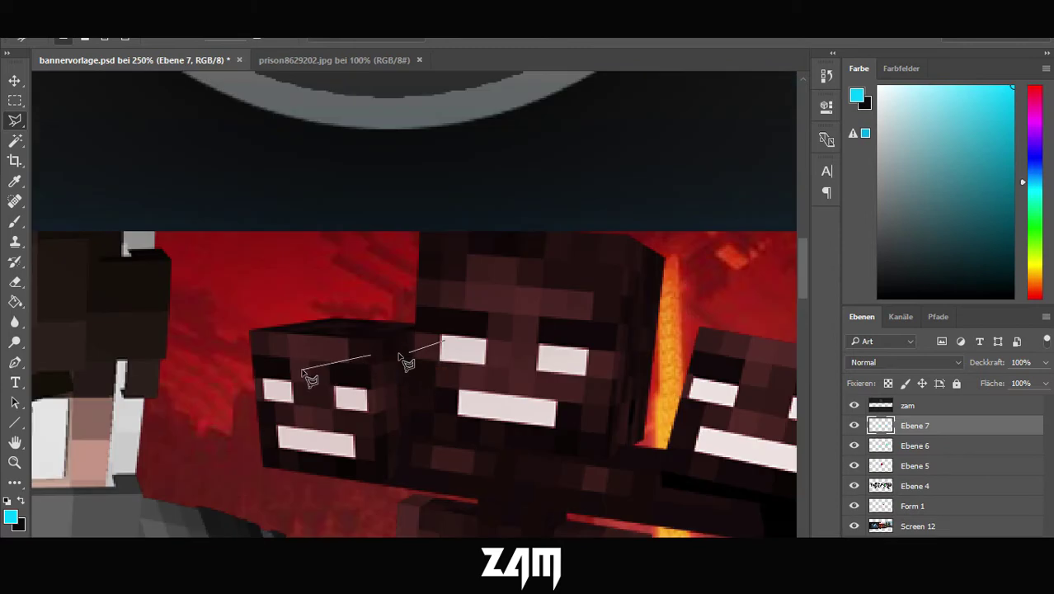
{"action": "left_click", "coordinate": [443, 406]}
{"action": "left_click", "coordinate": [442, 341]}
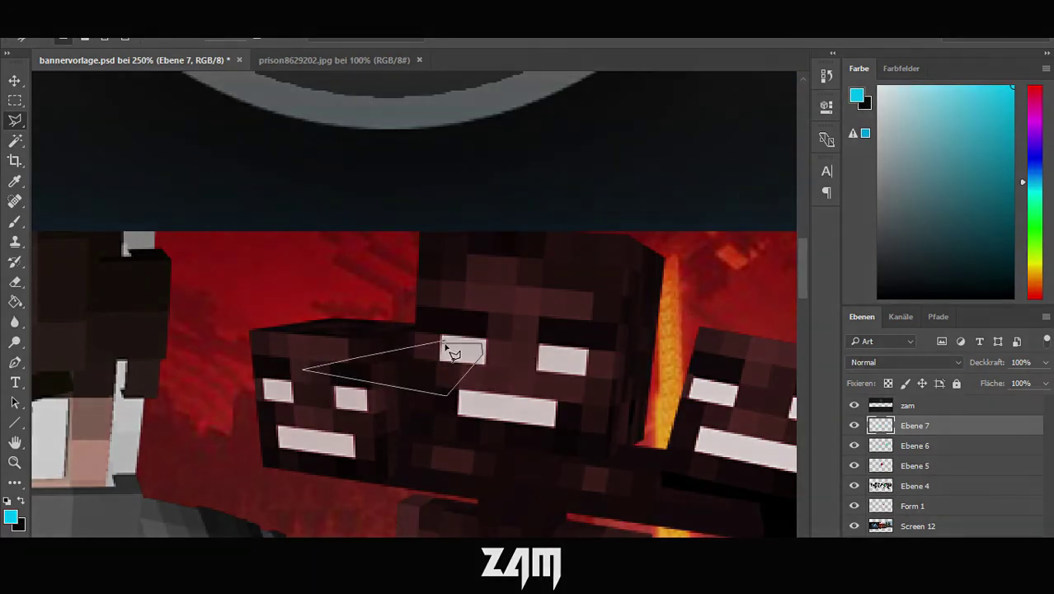
{"action": "scroll", "coordinate": [499, 368], "scroll_direction": "down", "scroll_amount": 2, "text": "alt"}
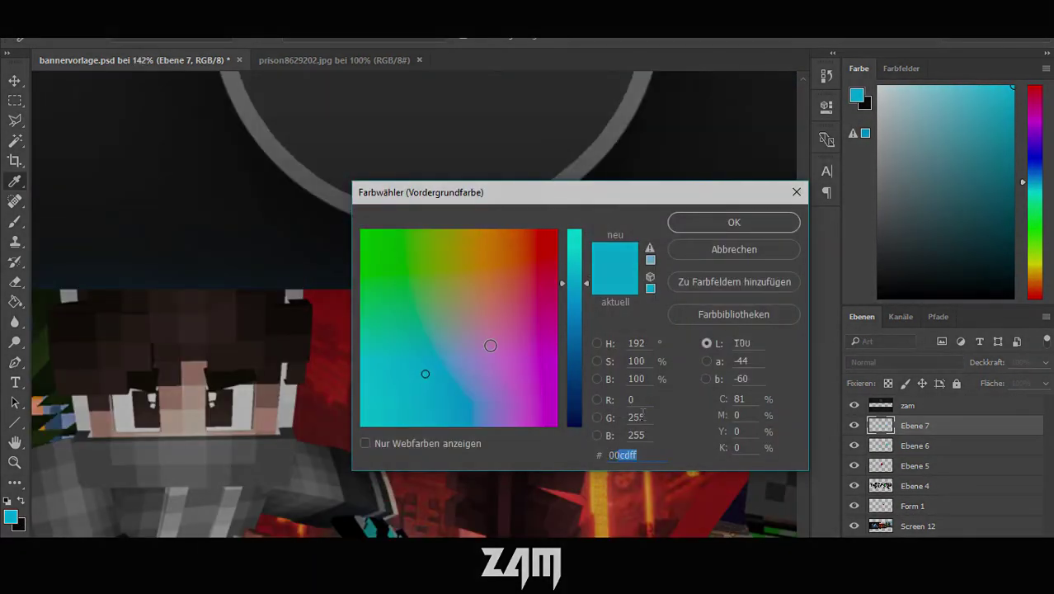
- Set the foreground colour to white and paint the eye-beam selection with a soft 113 px brush
{"action": "left_click", "coordinate": [425, 369]}
{"action": "left_click", "coordinate": [736, 218]}
{"action": "key", "text": "shift+F5"}
{"action": "key", "text": "Return"}
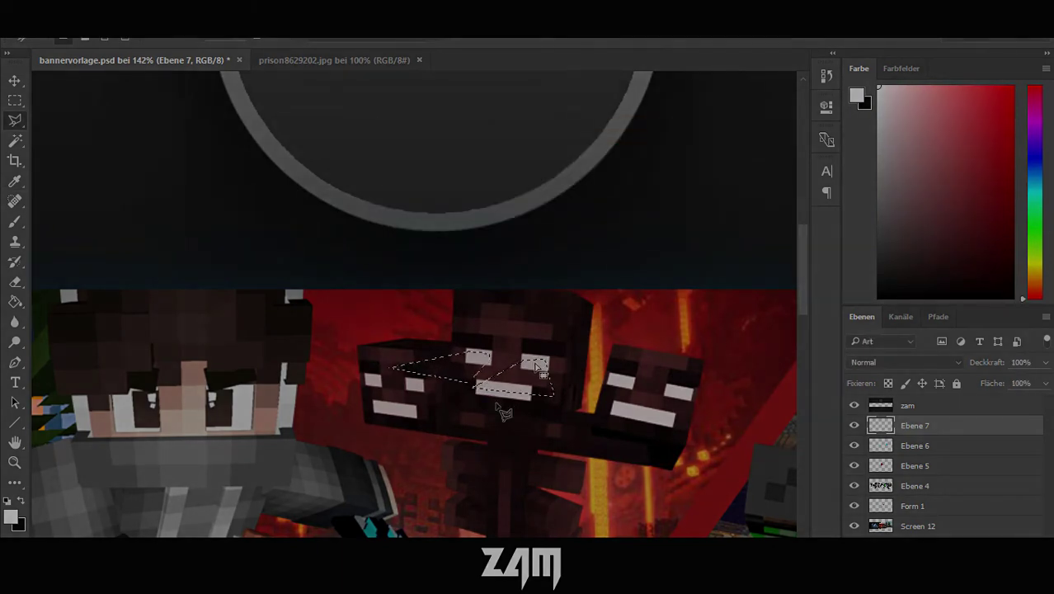
{"action": "left_click", "coordinate": [652, 168]}
{"action": "key", "text": "b"}
{"action": "right_click", "coordinate": [452, 372]}
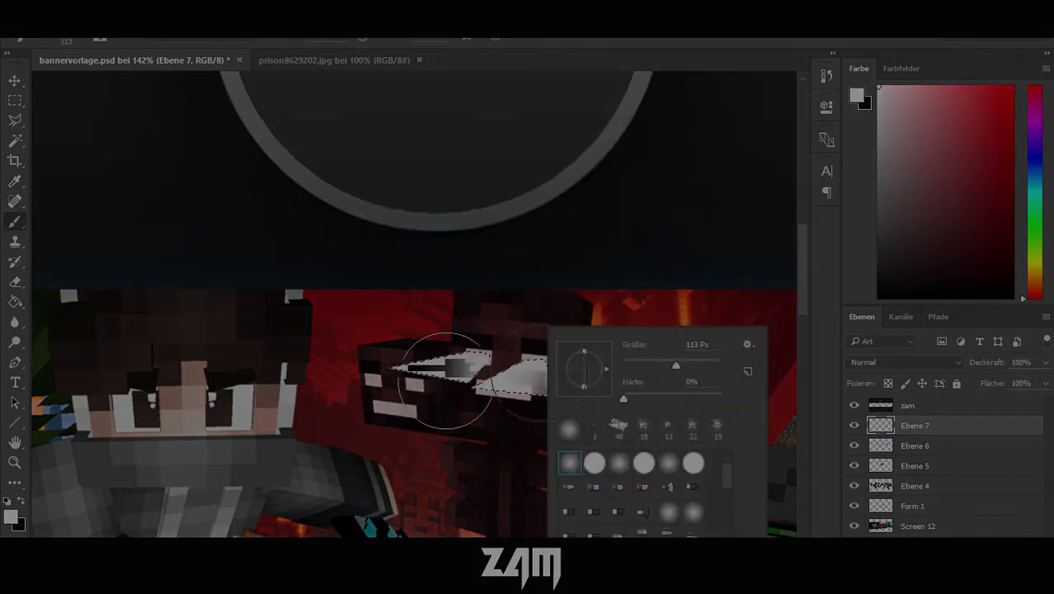
{"action": "key", "text": "Escape"}
- Lower the eye-beam layer's opacity to 14% and soften the beams with the Eraser
{"action": "left_click_drag", "start_coordinate": [986, 362], "coordinate": [923, 360]}
{"action": "key", "text": "e"}
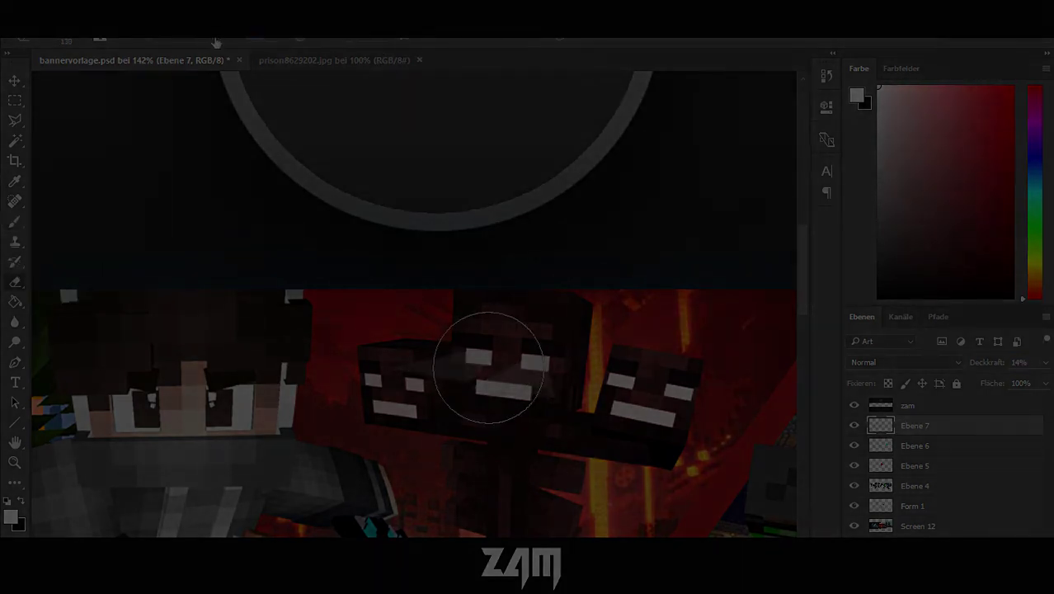
{"action": "right_click", "coordinate": [493, 346]}
{"action": "key", "text": "Escape"}
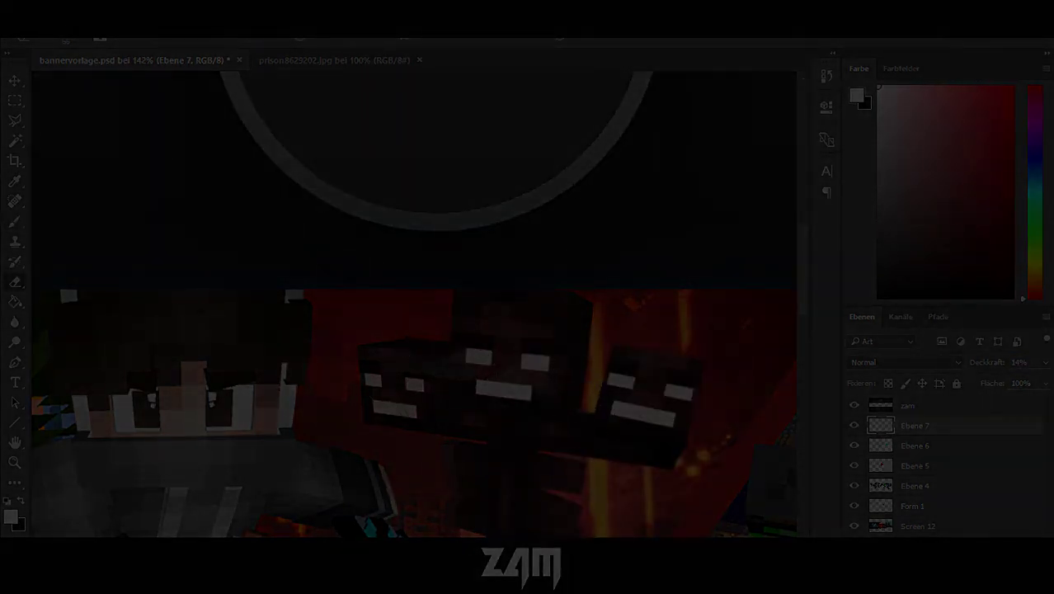